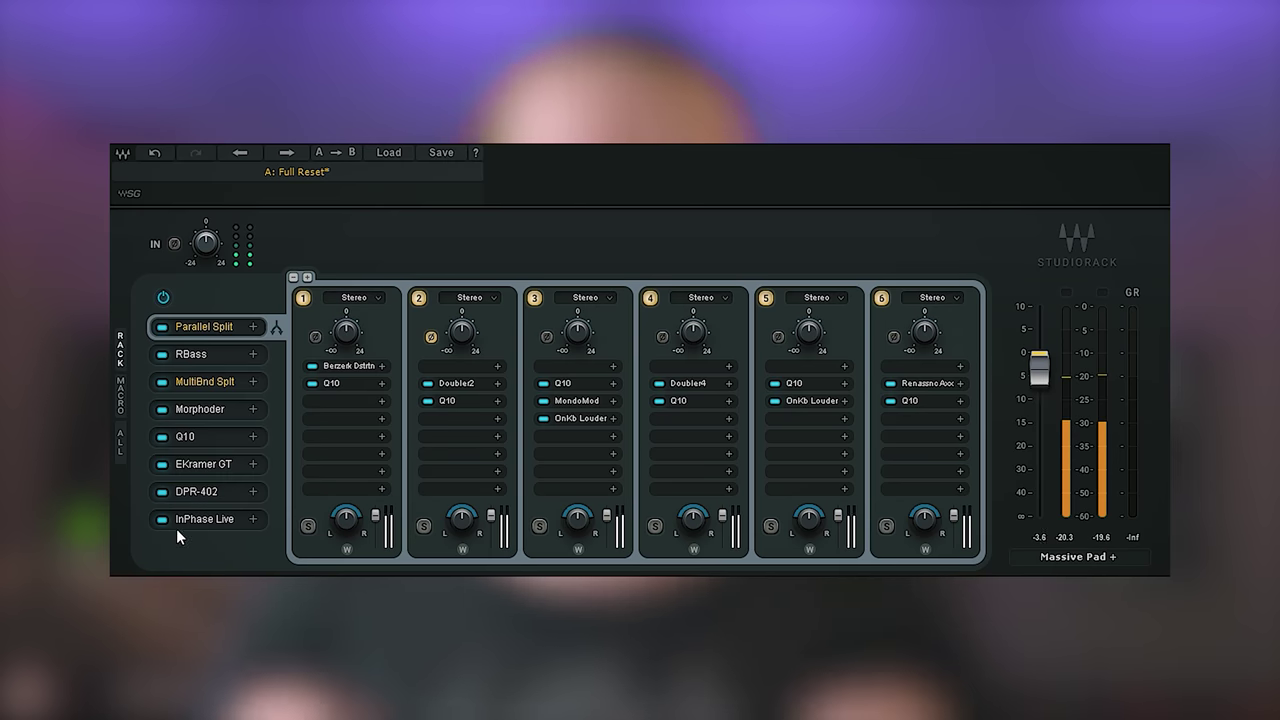
Step: Move DPR-402 up below Morphoder, then move the MultiBnd Split chain within the rack list
drag(205, 455, 204, 445)
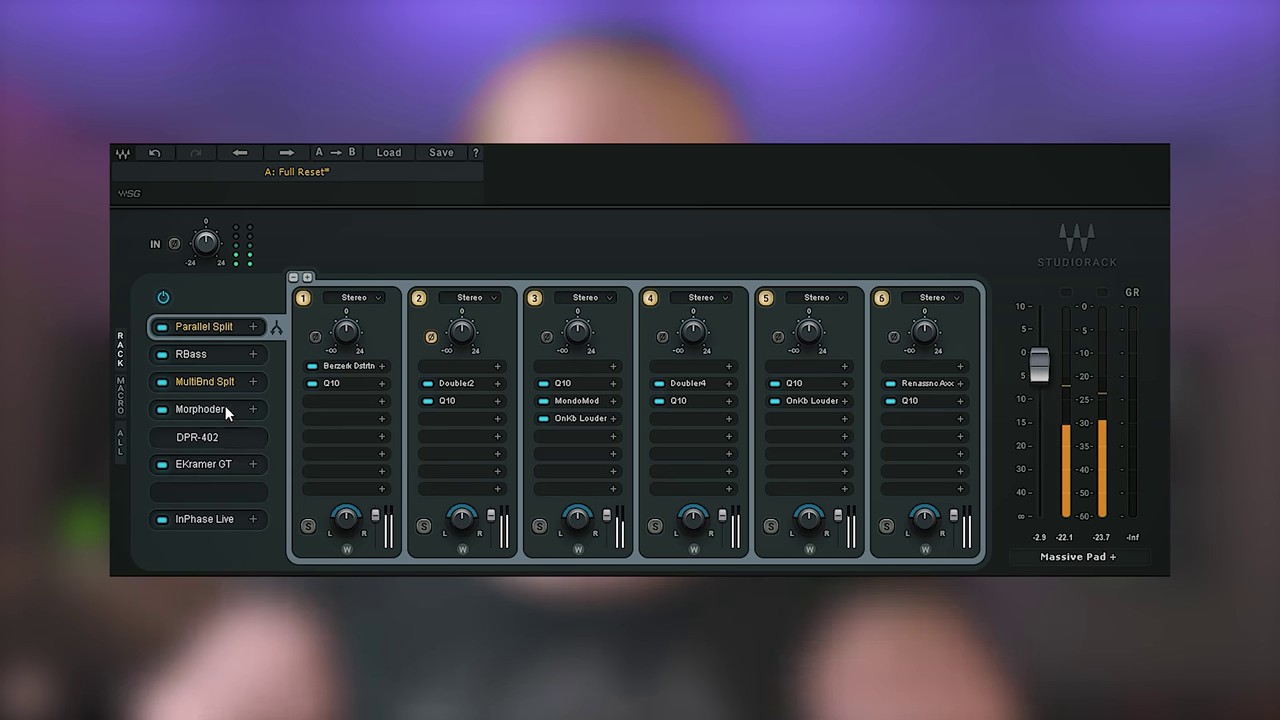
drag(226, 385, 225, 452)
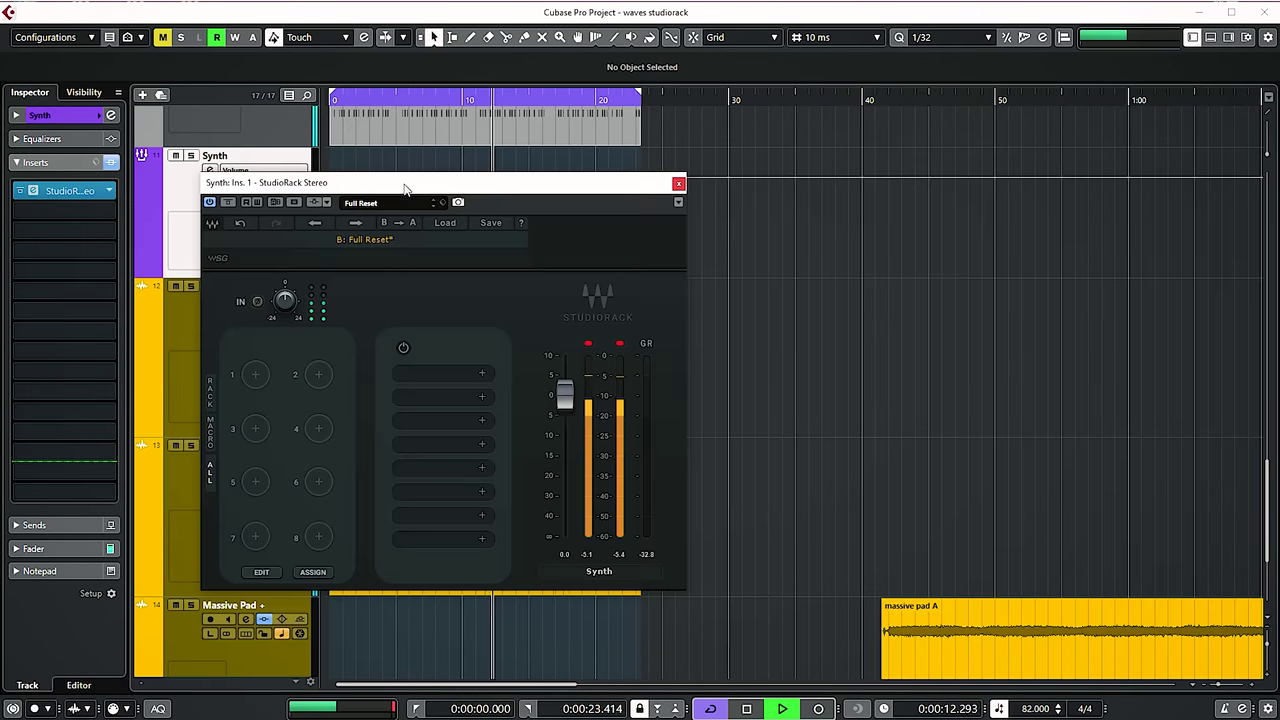
Step: Show the rack's macros and plugin chain together and enable listen on the Synth track
drag(405, 188, 460, 181)
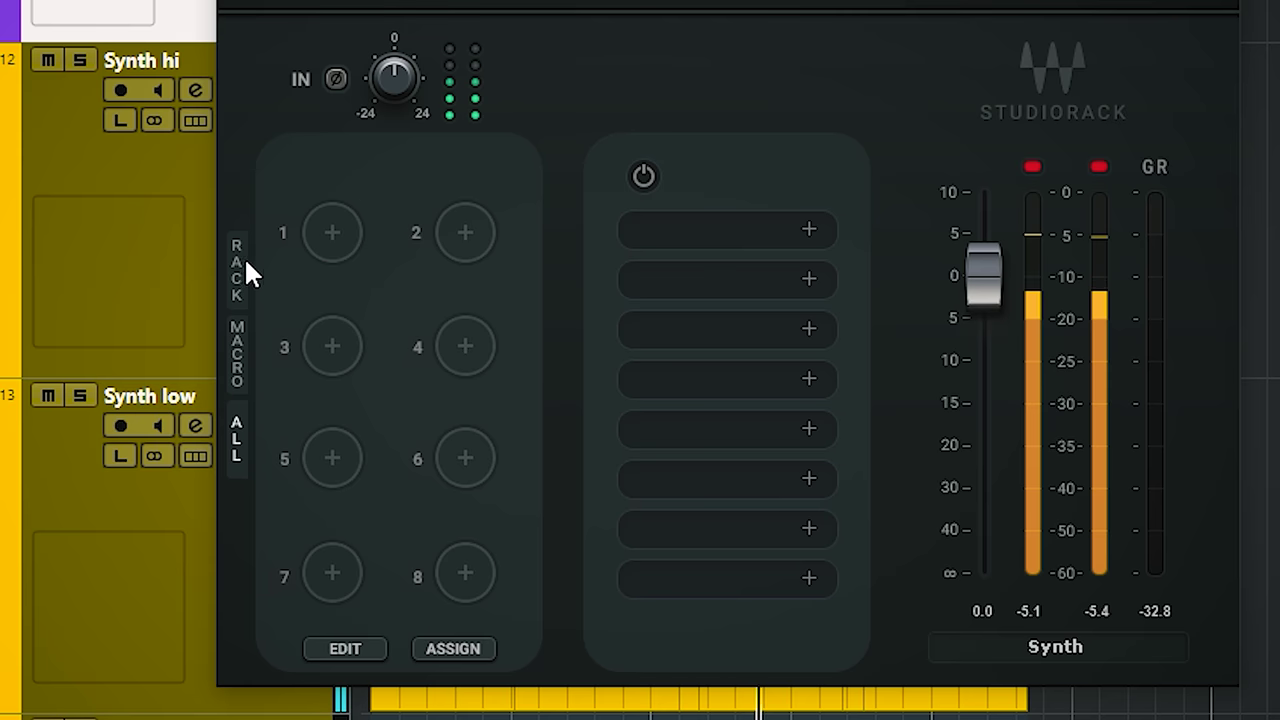
click(266, 387)
click(266, 438)
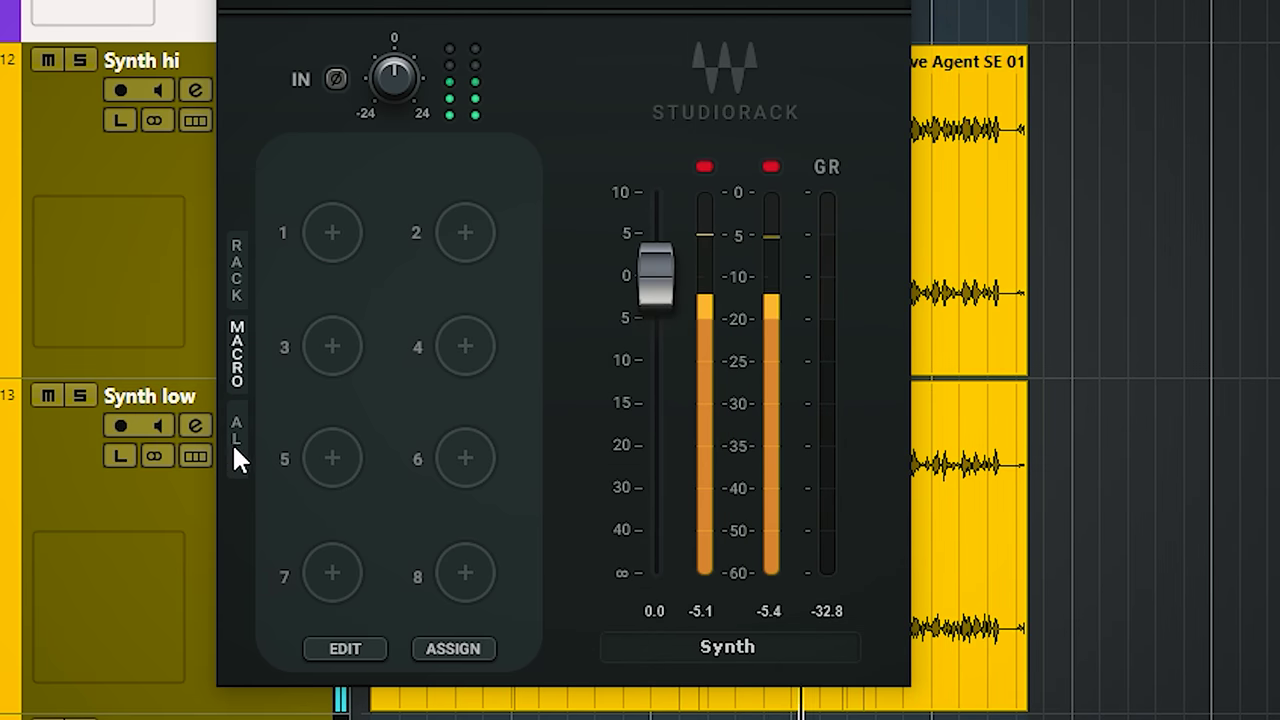
click(237, 445)
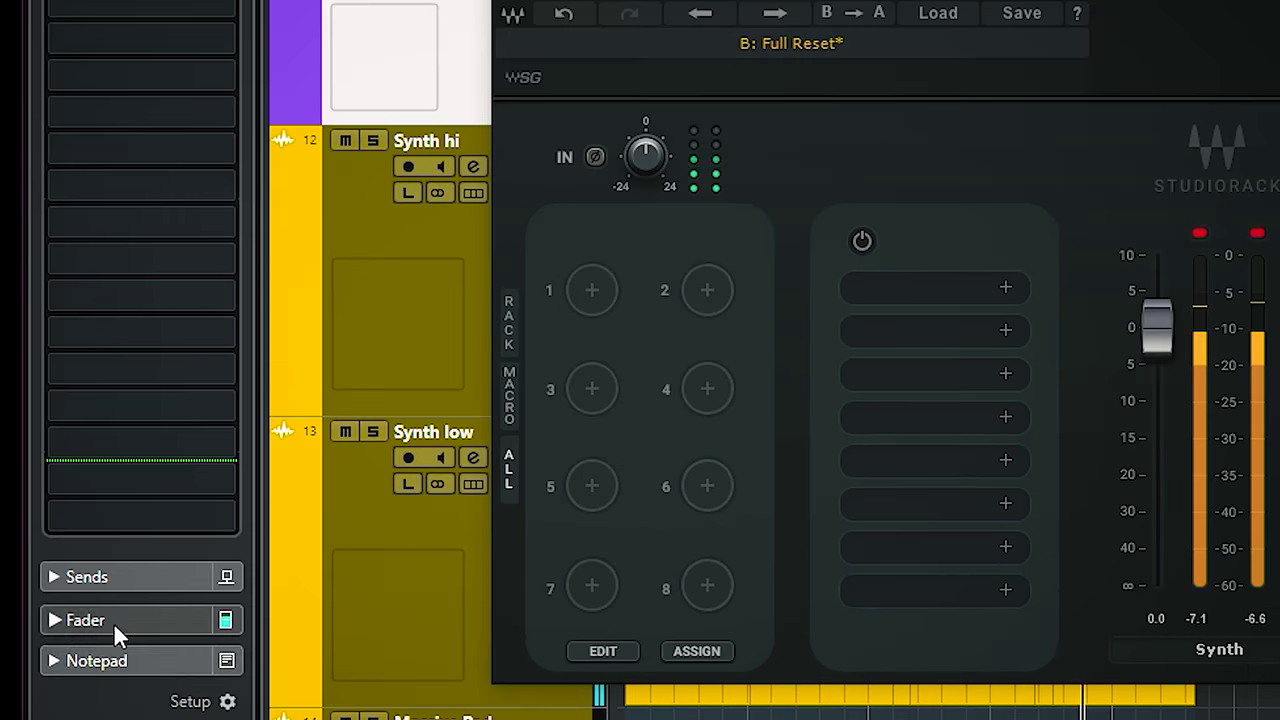
click(110, 625)
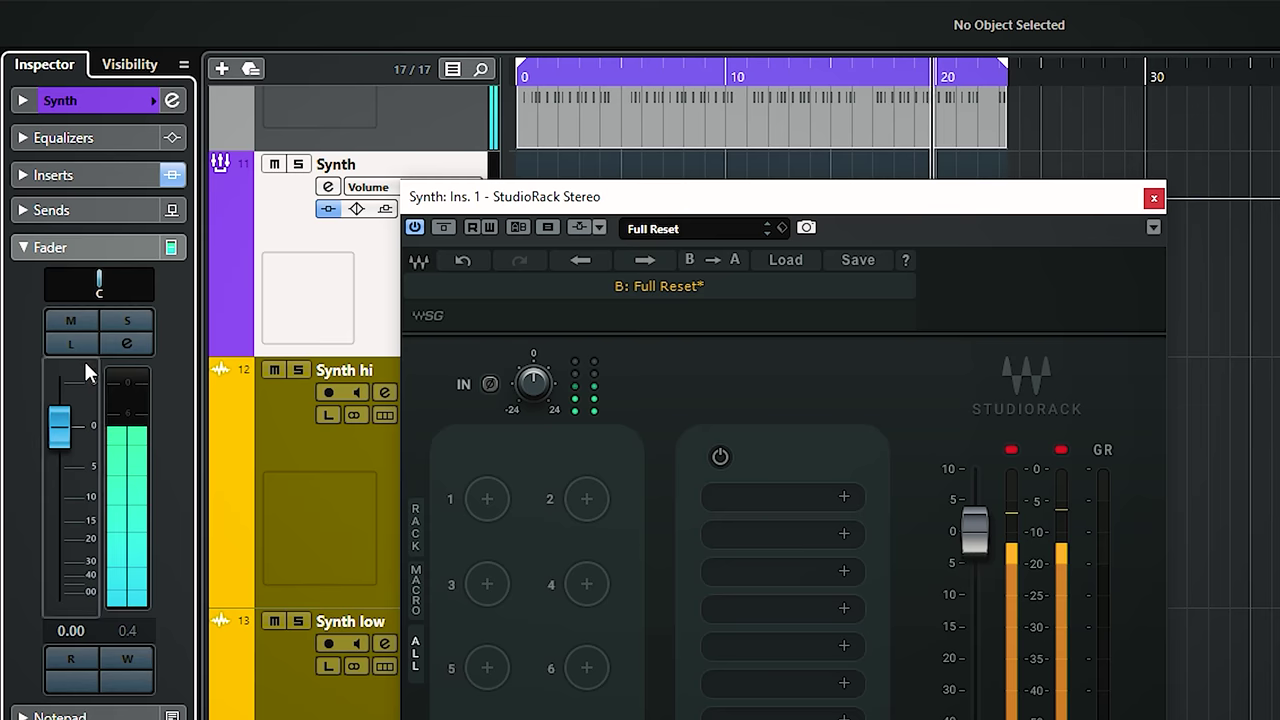
click(76, 345)
drag(746, 204, 799, 220)
Step: Load Q10 into the first rack slot and boost band 2 about 5.4 dB near 76 Hz
click(842, 510)
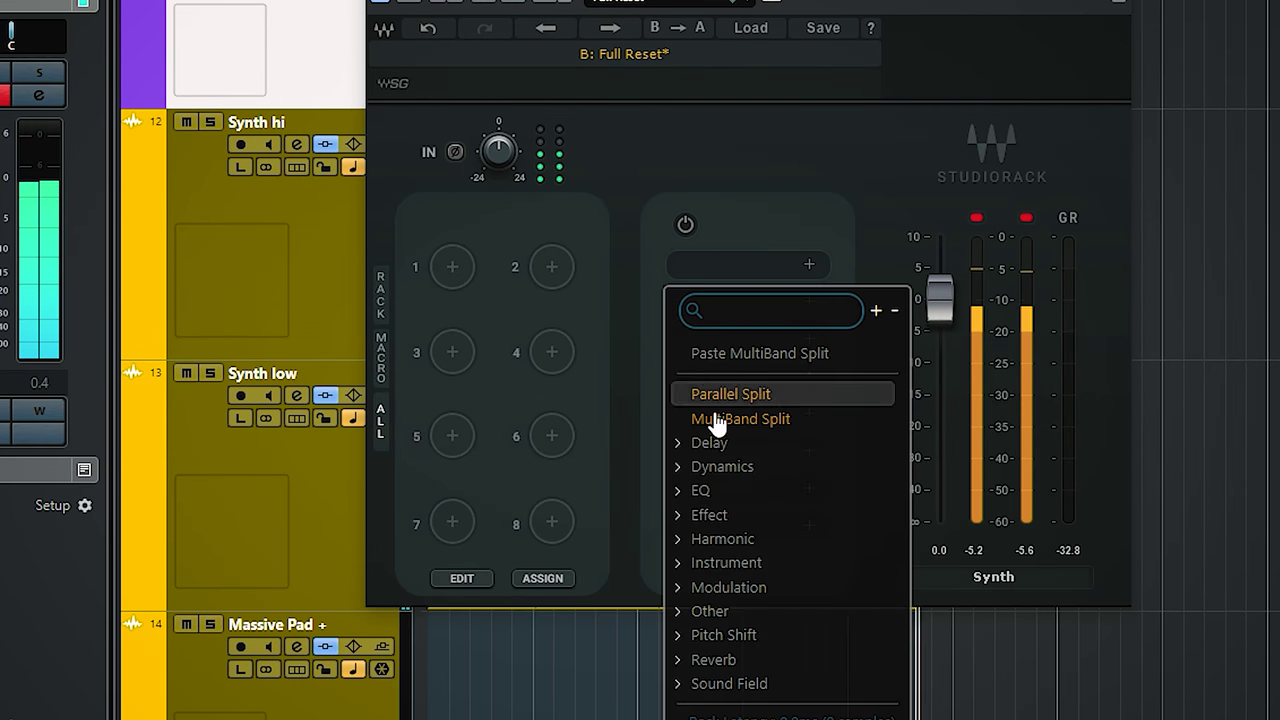
click(682, 492)
scroll(785, 550, down, 2)
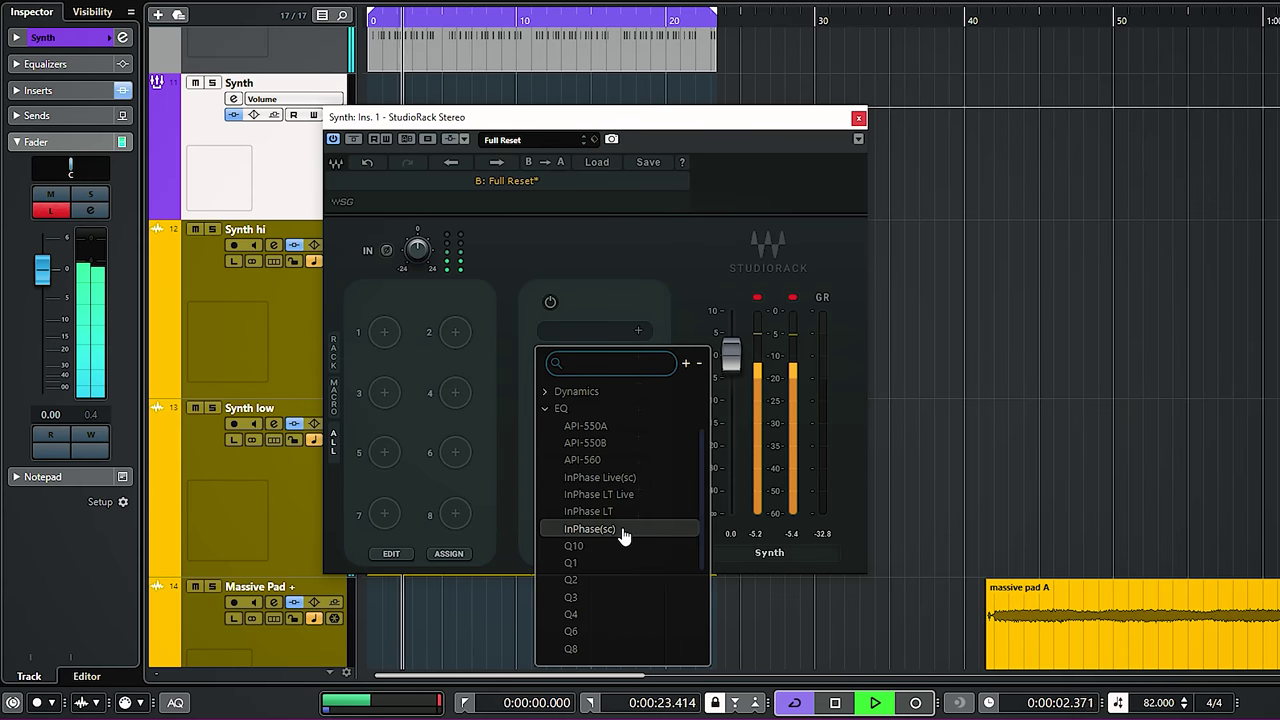
click(614, 545)
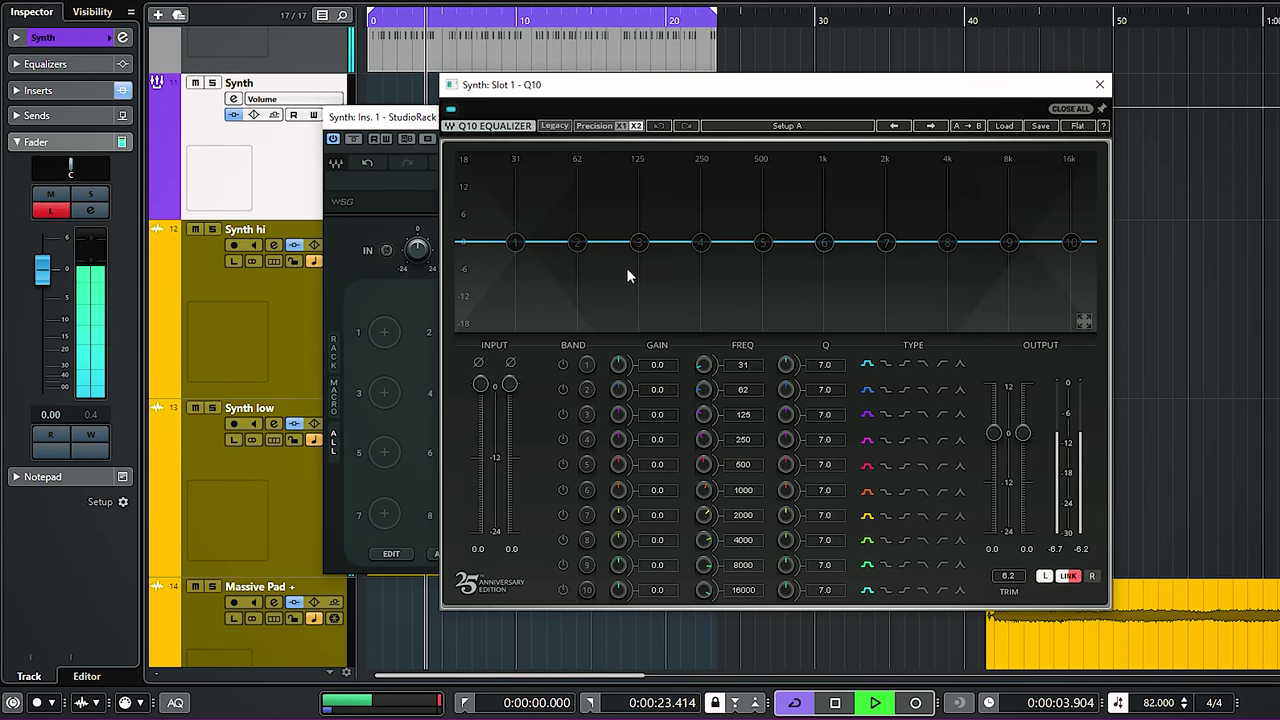
drag(584, 243, 593, 218)
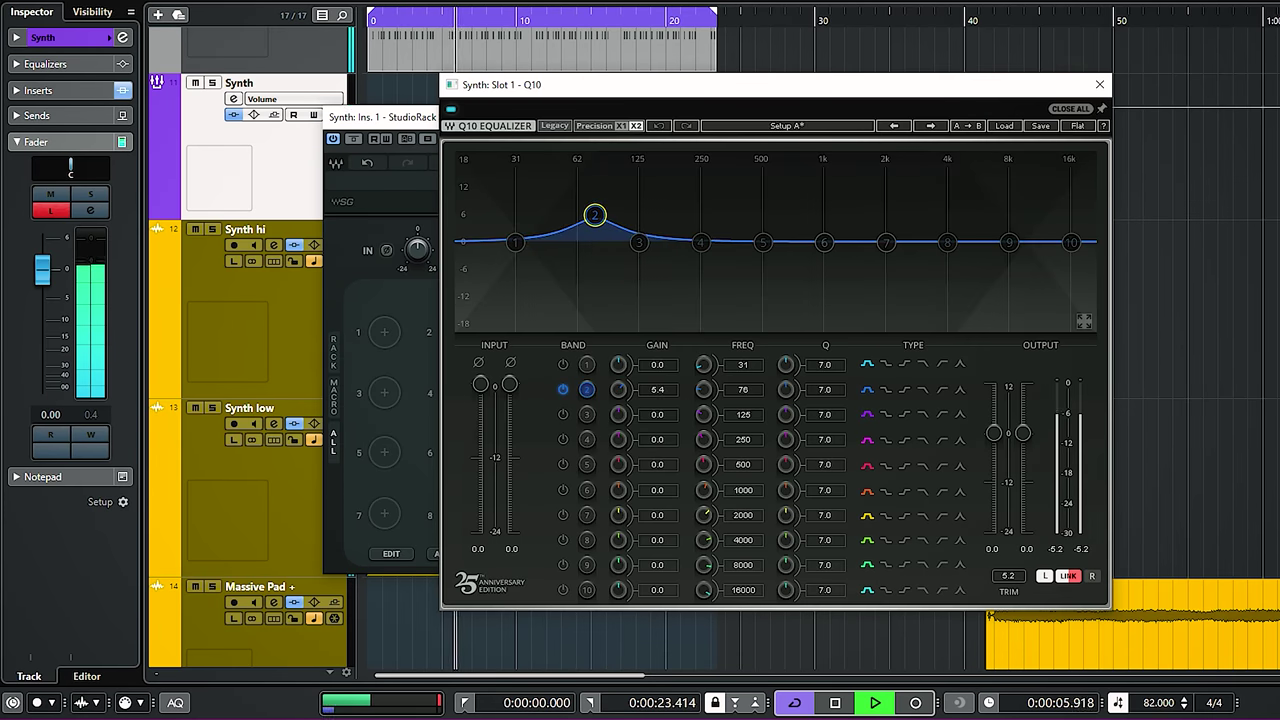
click(349, 274)
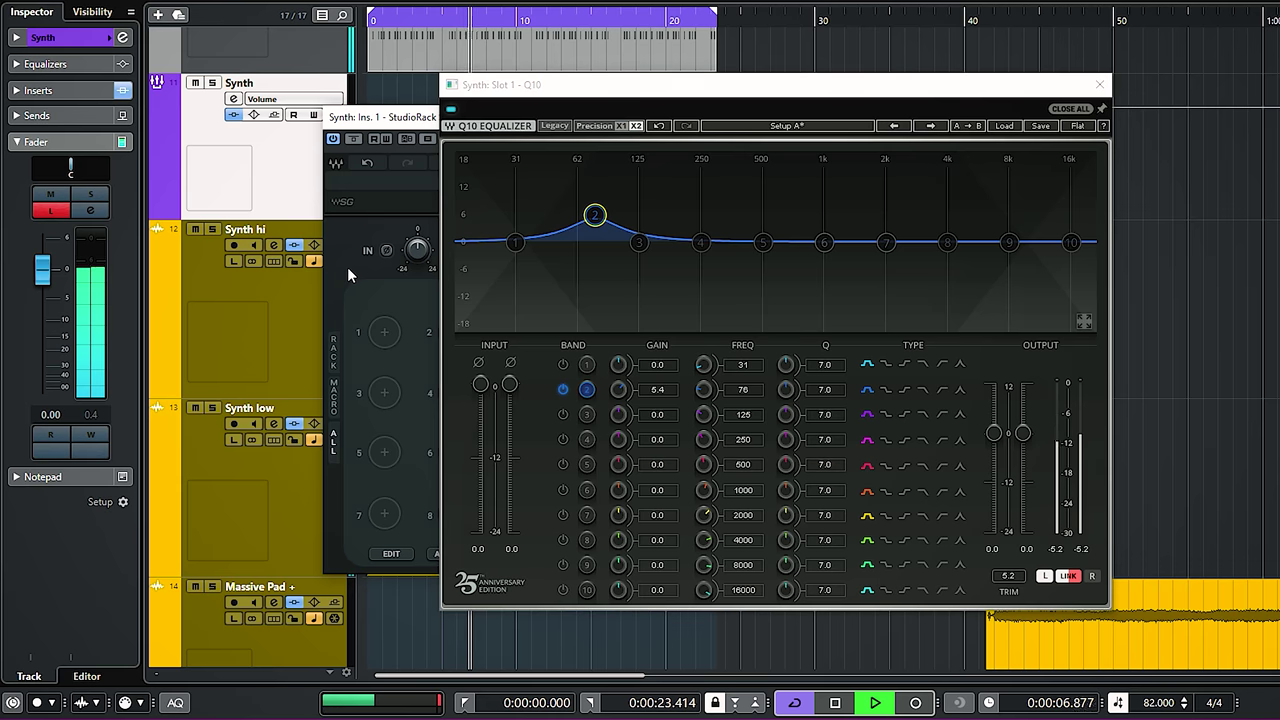
click(1098, 86)
Step: Add H-Comp to slot 2, start playback, lower threshold to about -26 dB and raise ratio to about 4.85
click(570, 360)
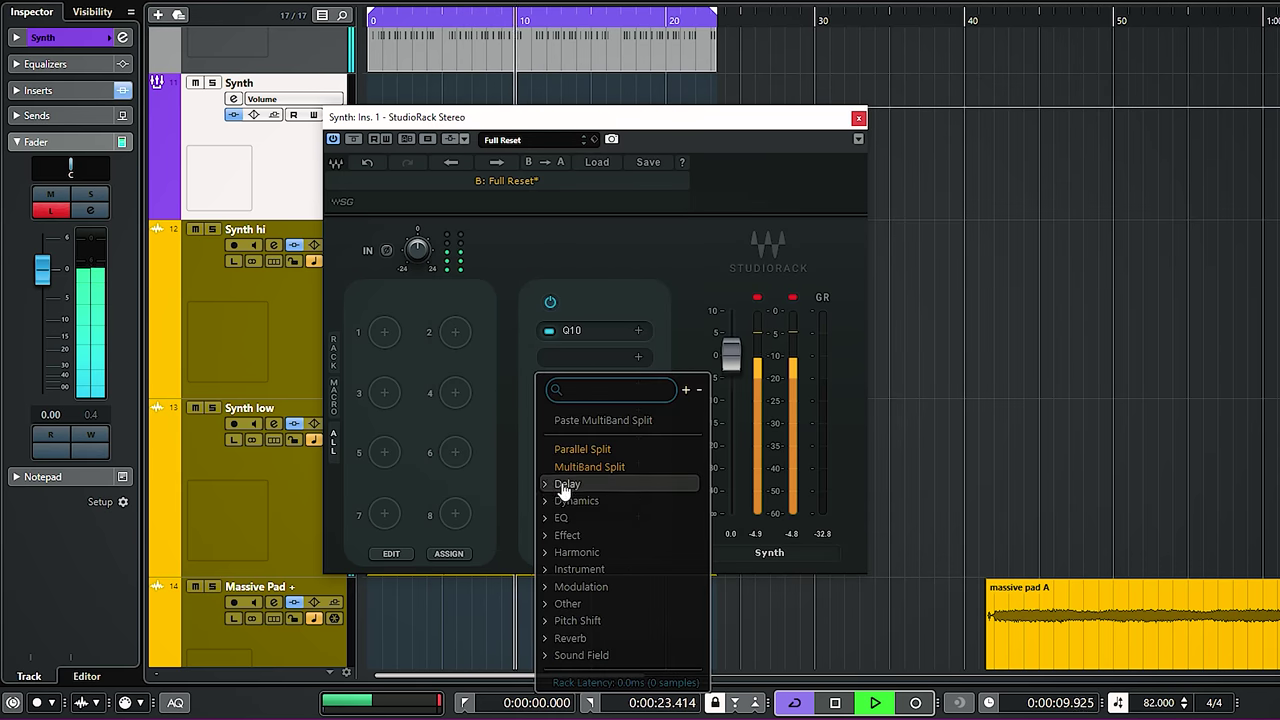
click(548, 502)
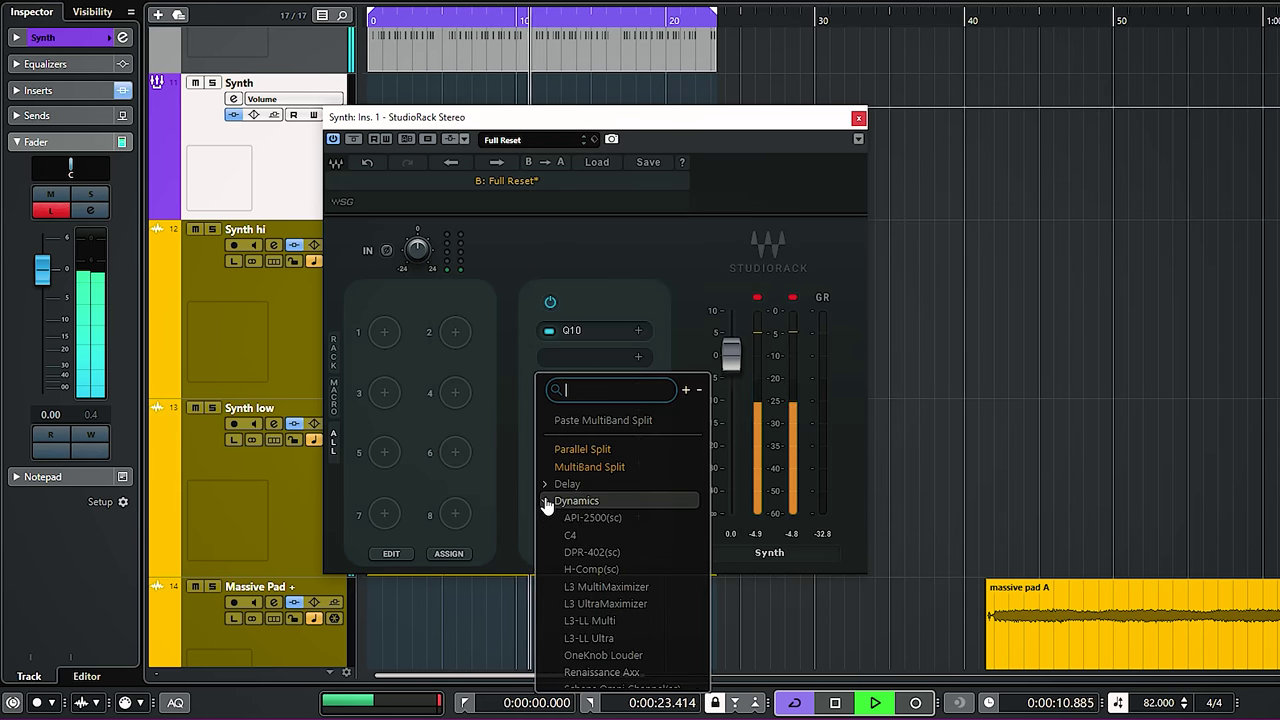
click(598, 569)
key(space)
drag(775, 450, 775, 410)
drag(587, 357, 587, 340)
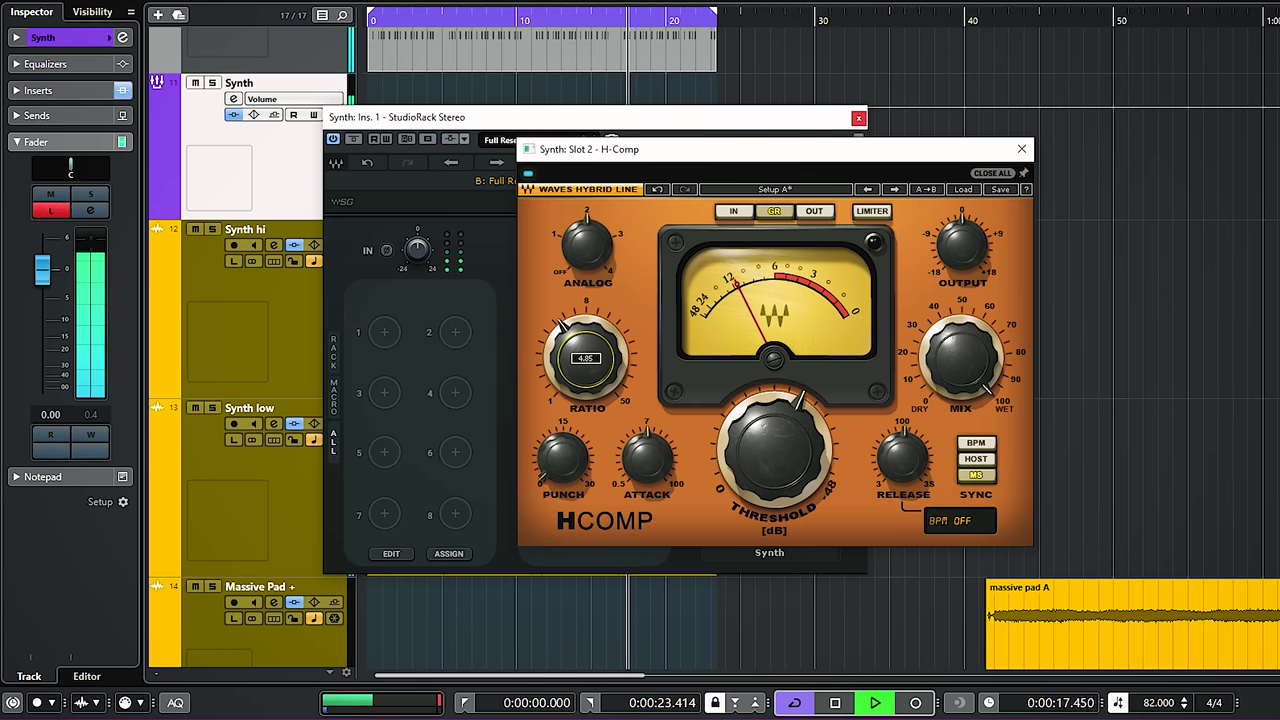
click(496, 296)
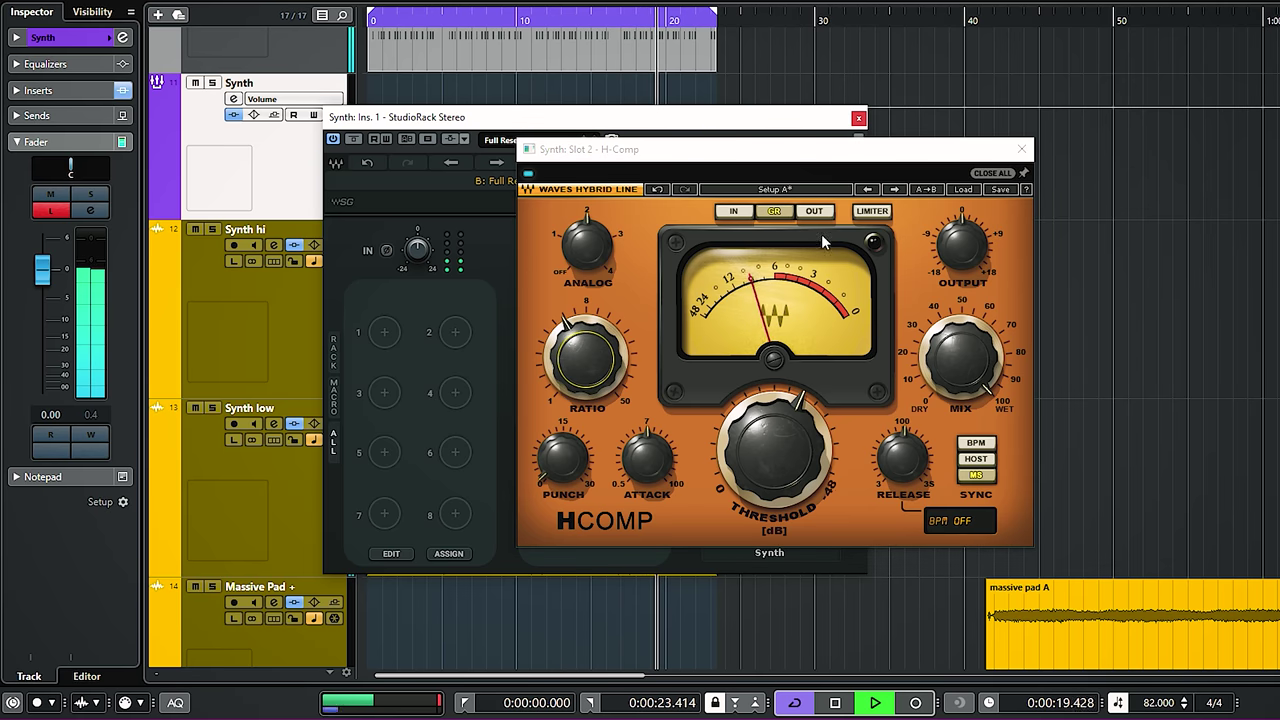
click(1021, 149)
click(600, 384)
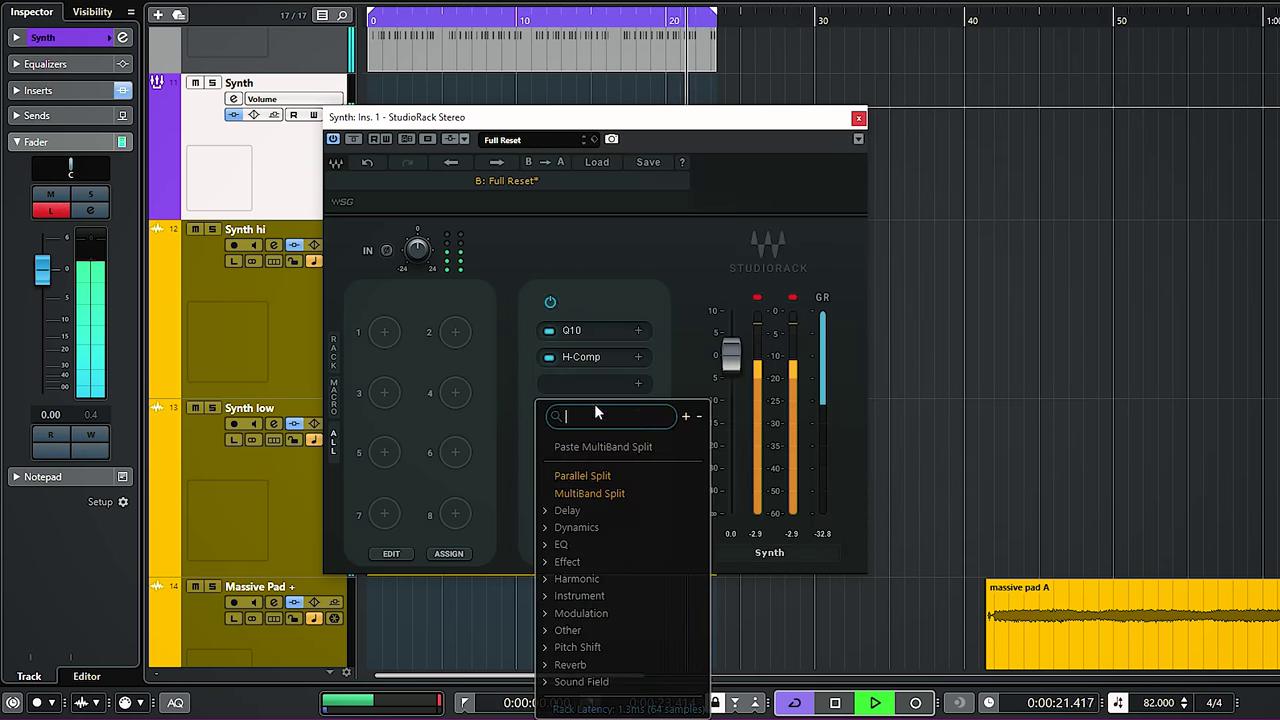
Step: Load SuperTap 2-Taps into slot 3, lower both tap gains to about -16 dB, and stop playback
click(548, 511)
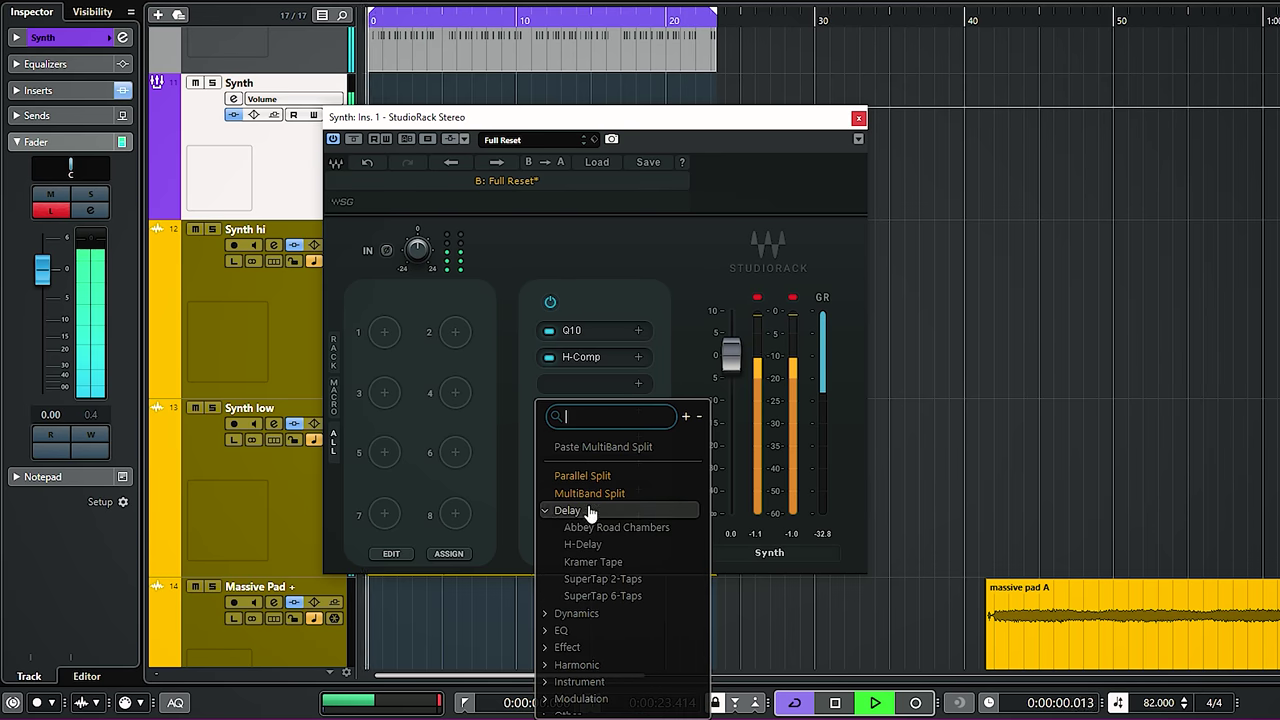
click(626, 572)
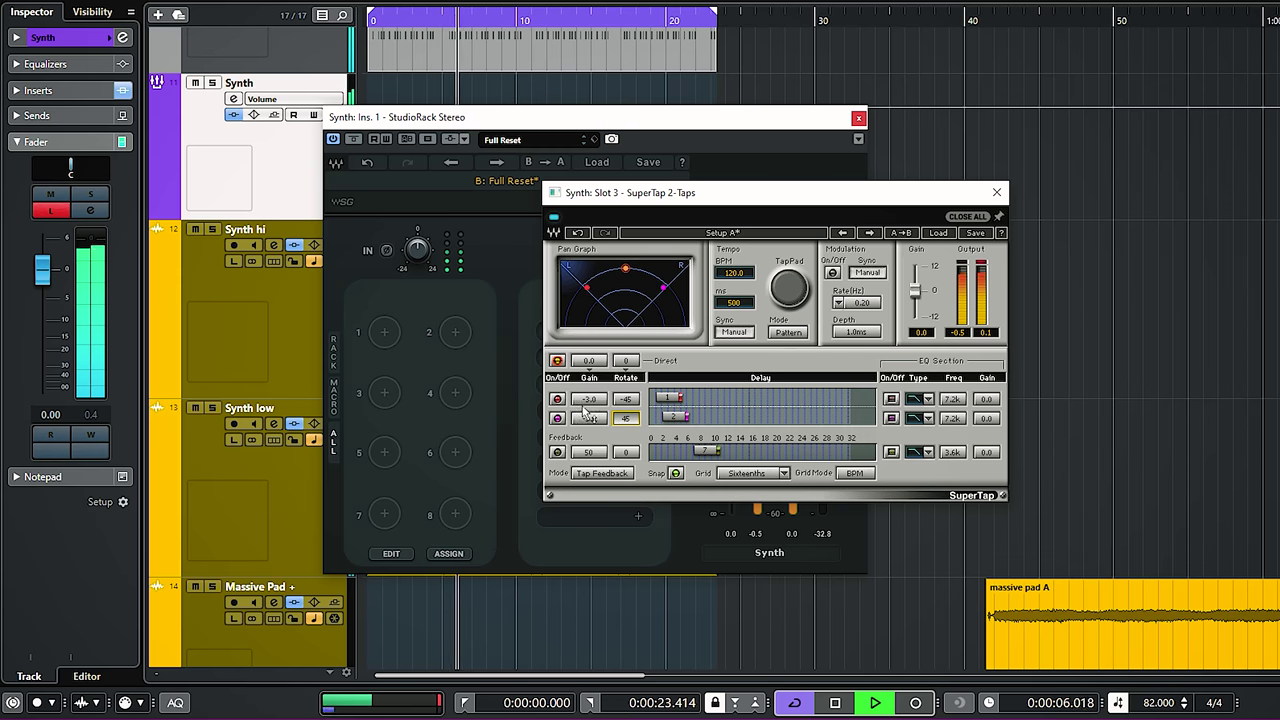
drag(589, 418, 589, 425)
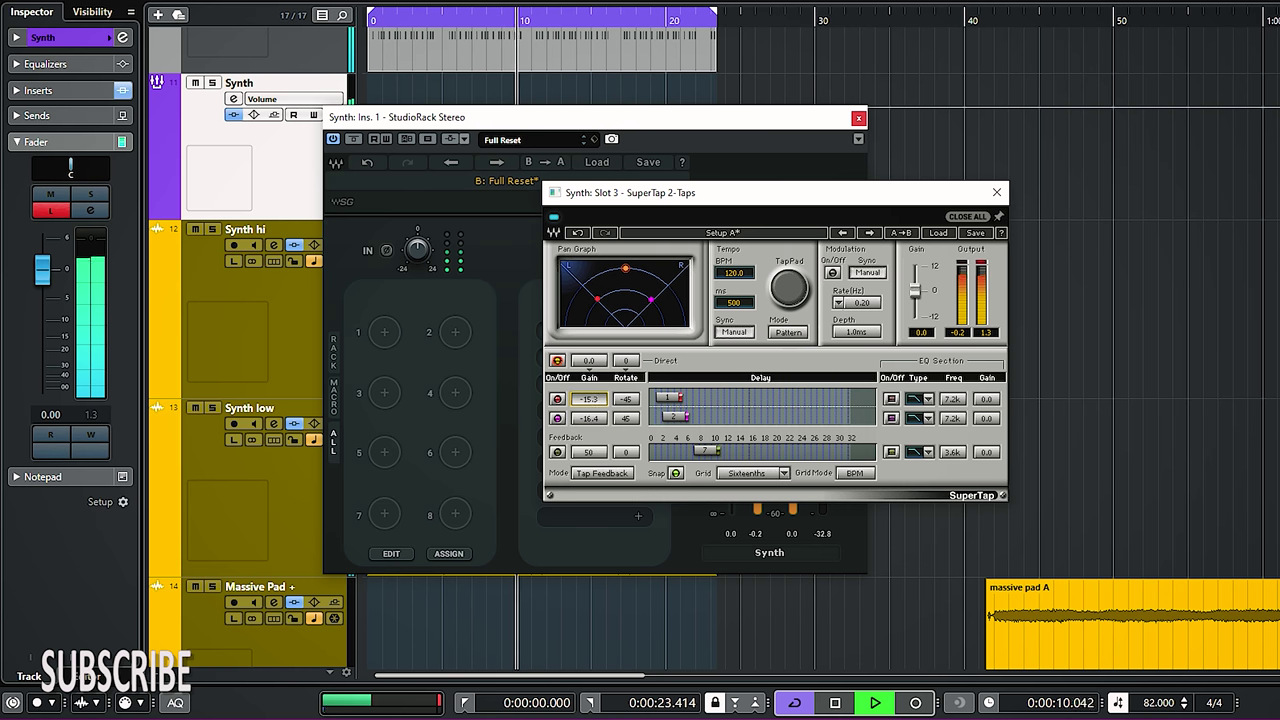
drag(601, 427, 602, 425)
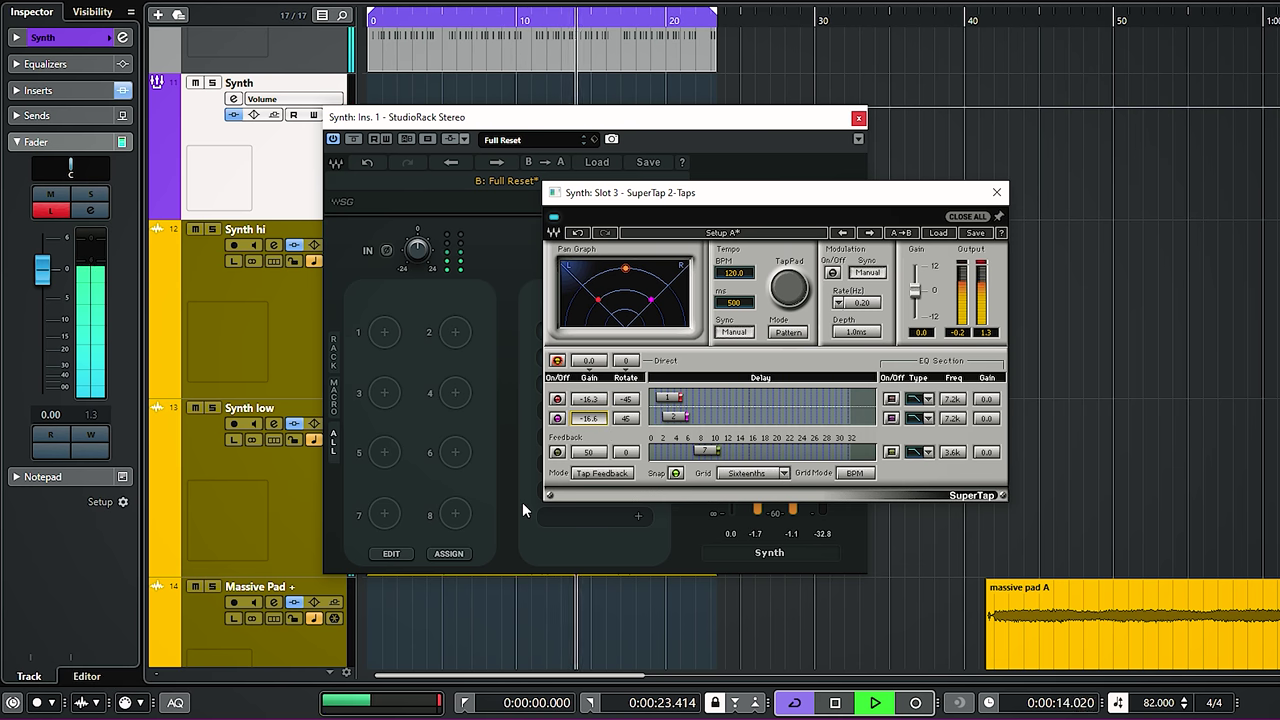
key(space)
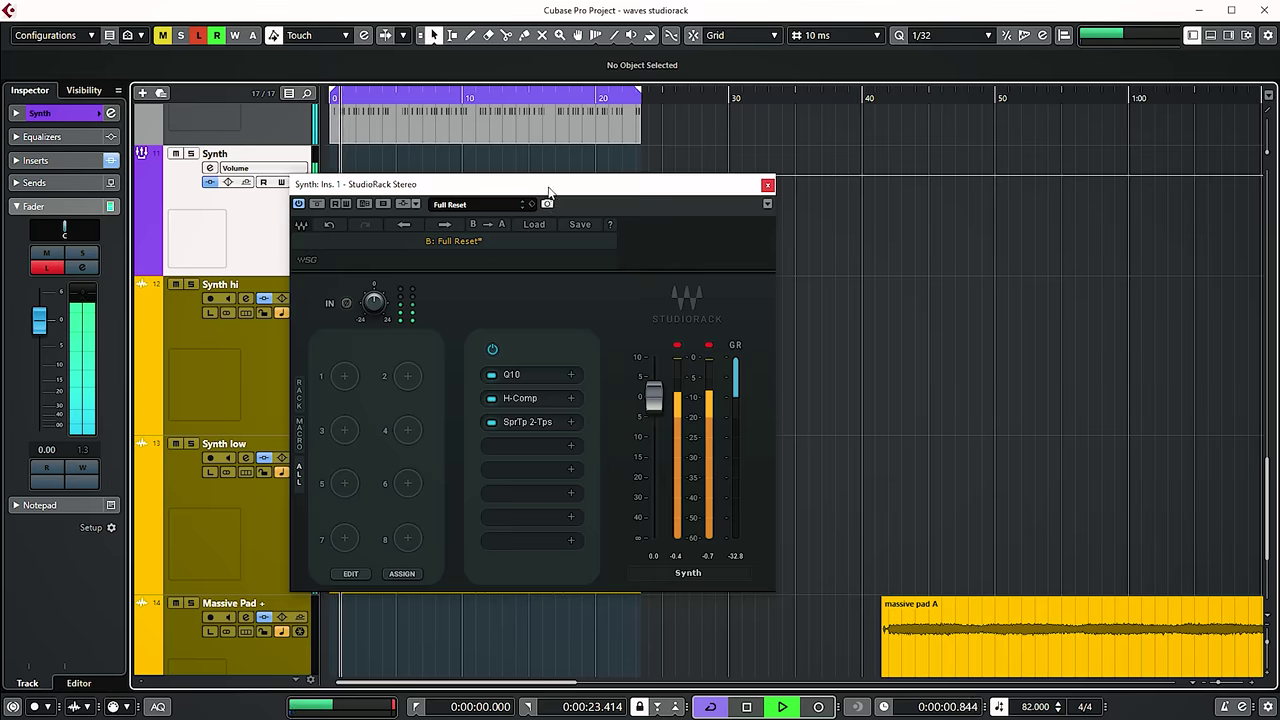
Step: Reopen the slot 2 H-Comp editor and arrange it beside the Synth StudioRack window
drag(549, 191, 772, 149)
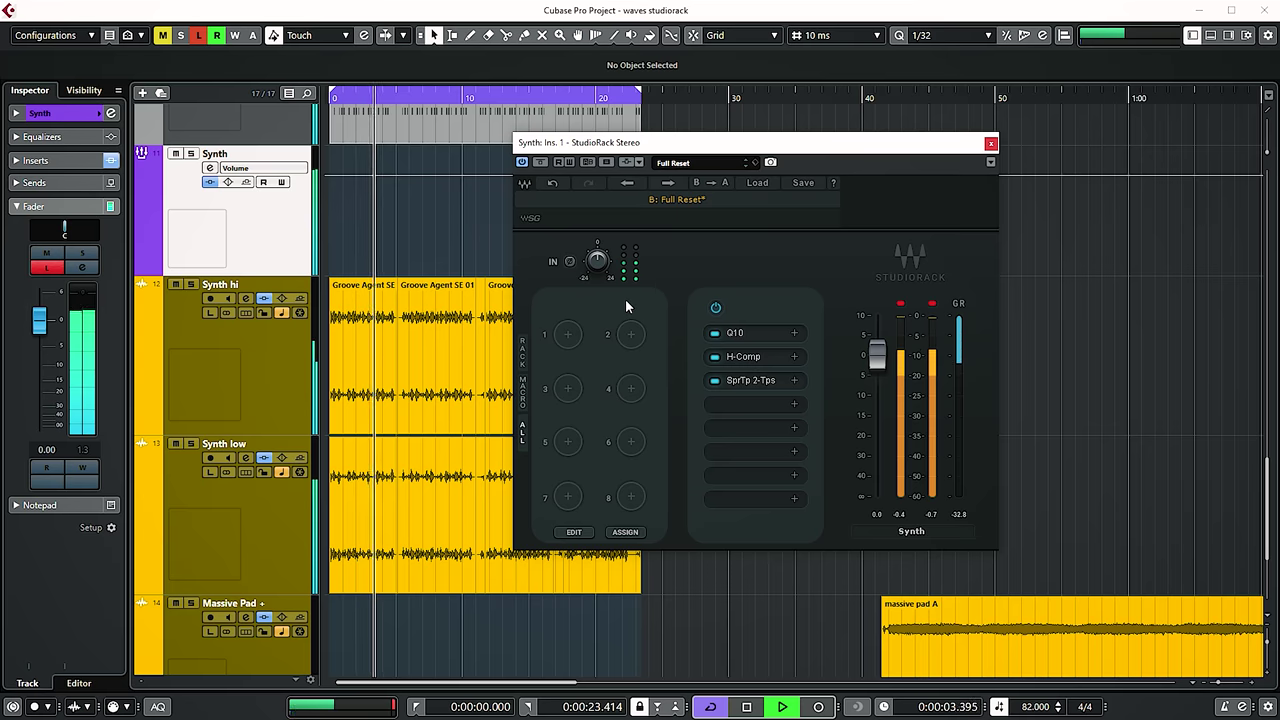
drag(692, 151, 576, 194)
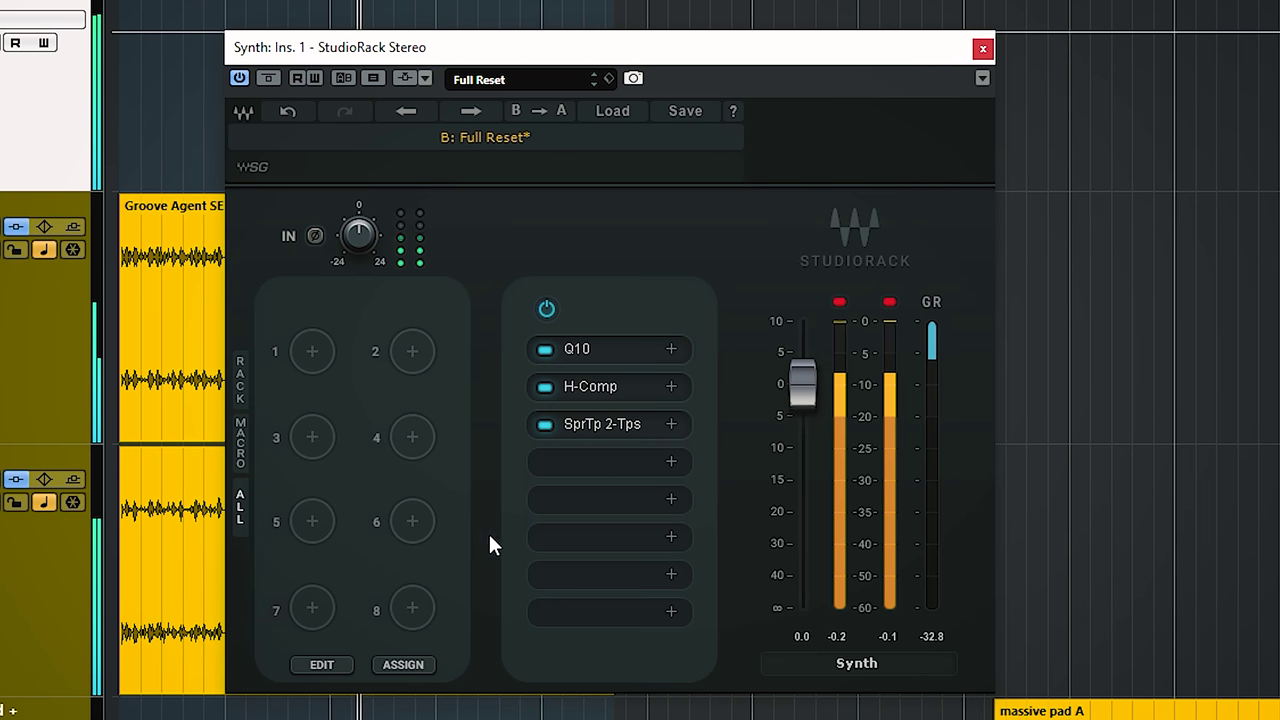
click(604, 387)
drag(651, 100, 900, 79)
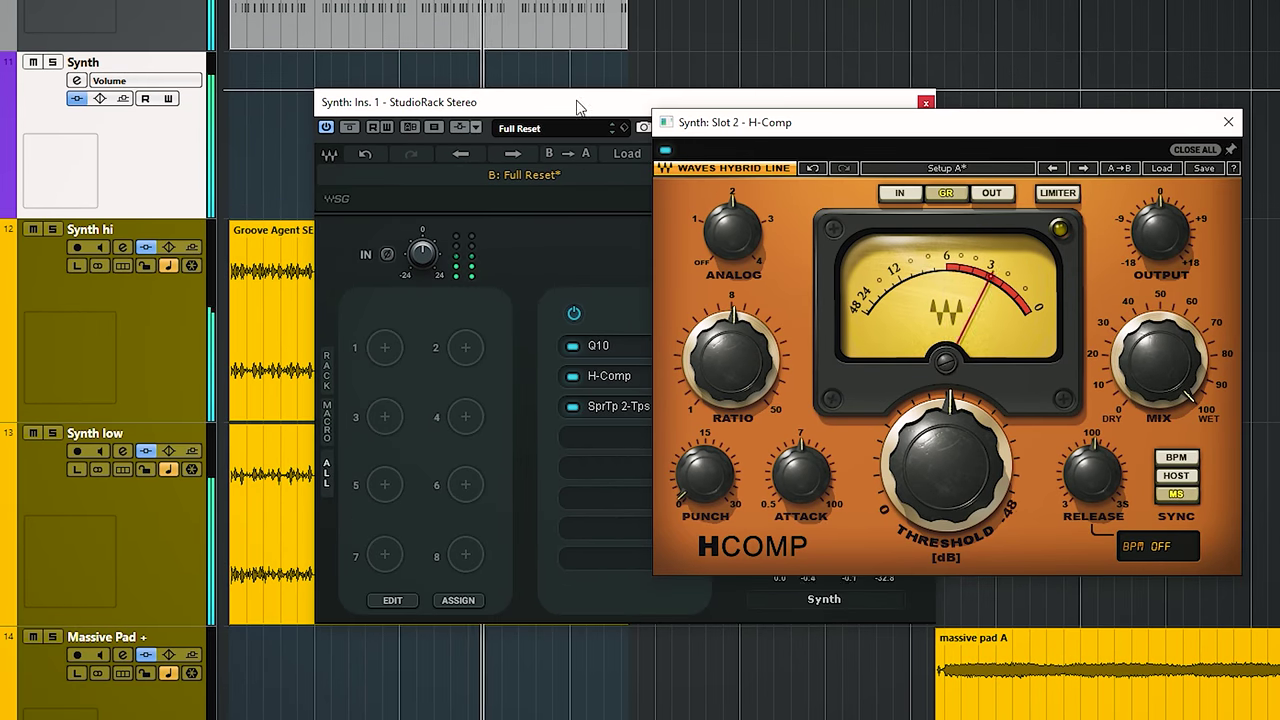
drag(503, 72, 411, 65)
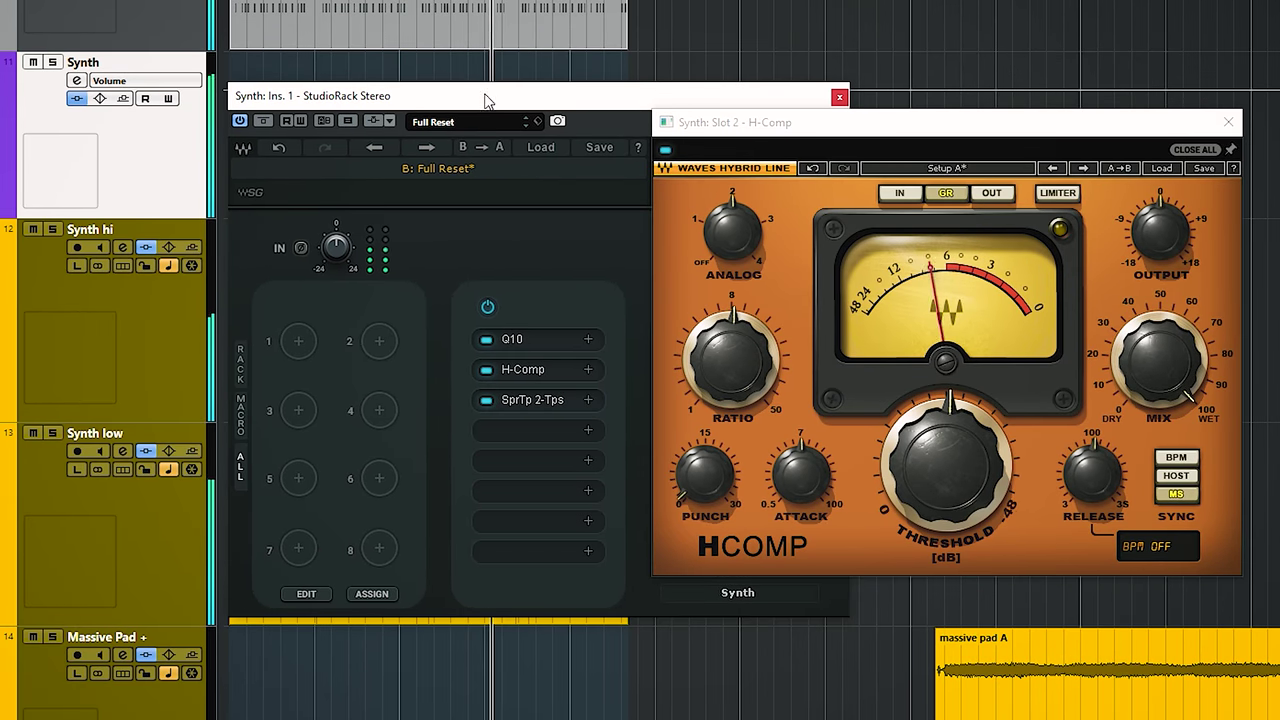
Step: Map H-Comp's Ratio to Macro 1, so the macro knob is labelled Ratio
click(296, 343)
mouse_move(330, 398)
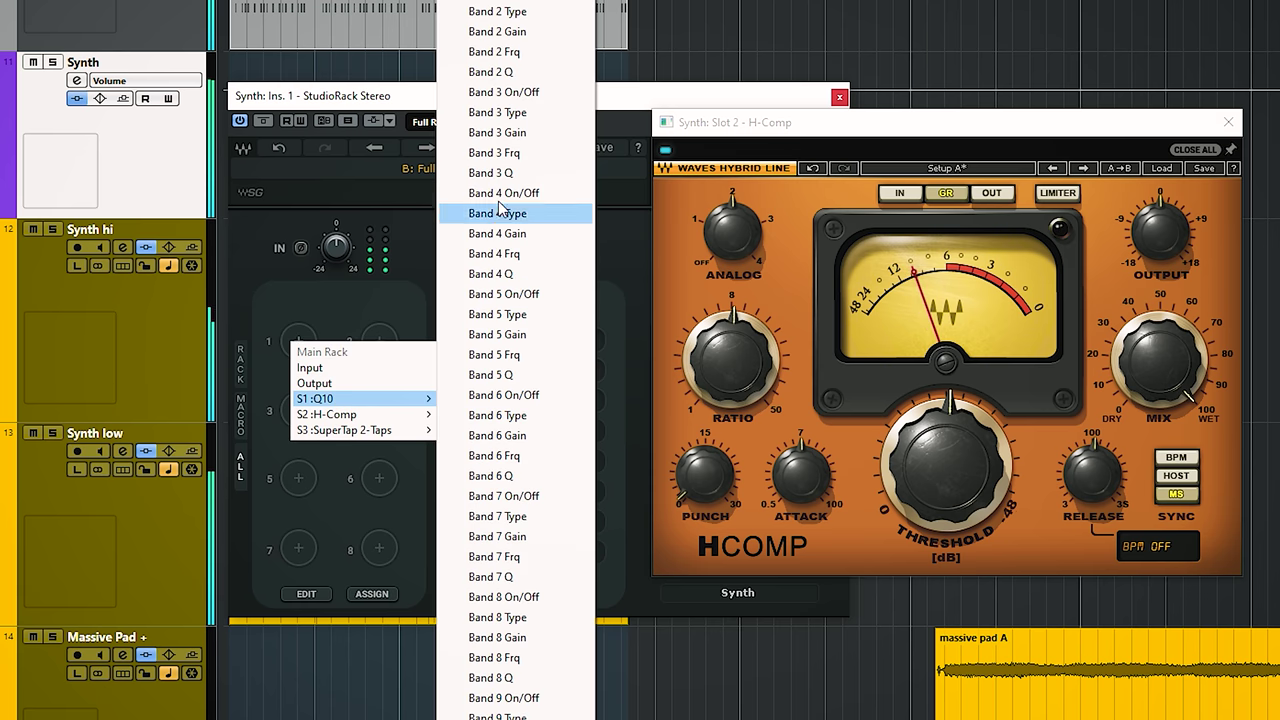
mouse_move(374, 420)
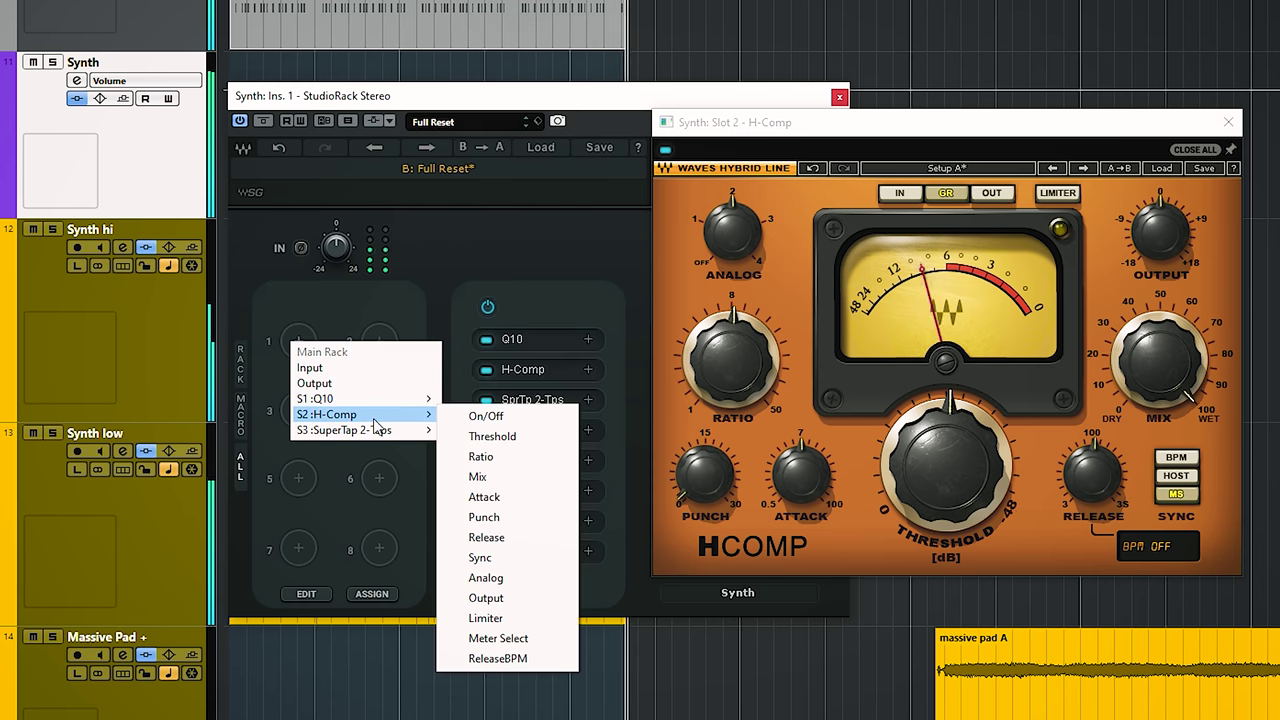
click(449, 294)
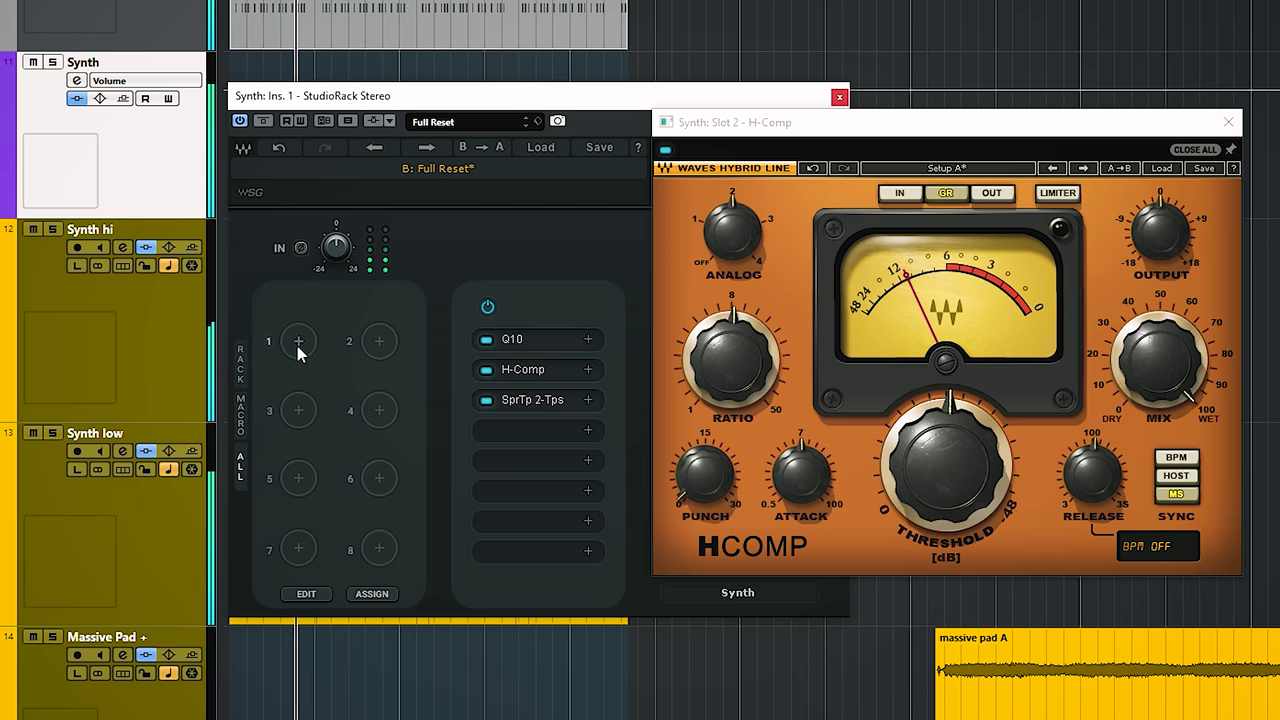
click(733, 366)
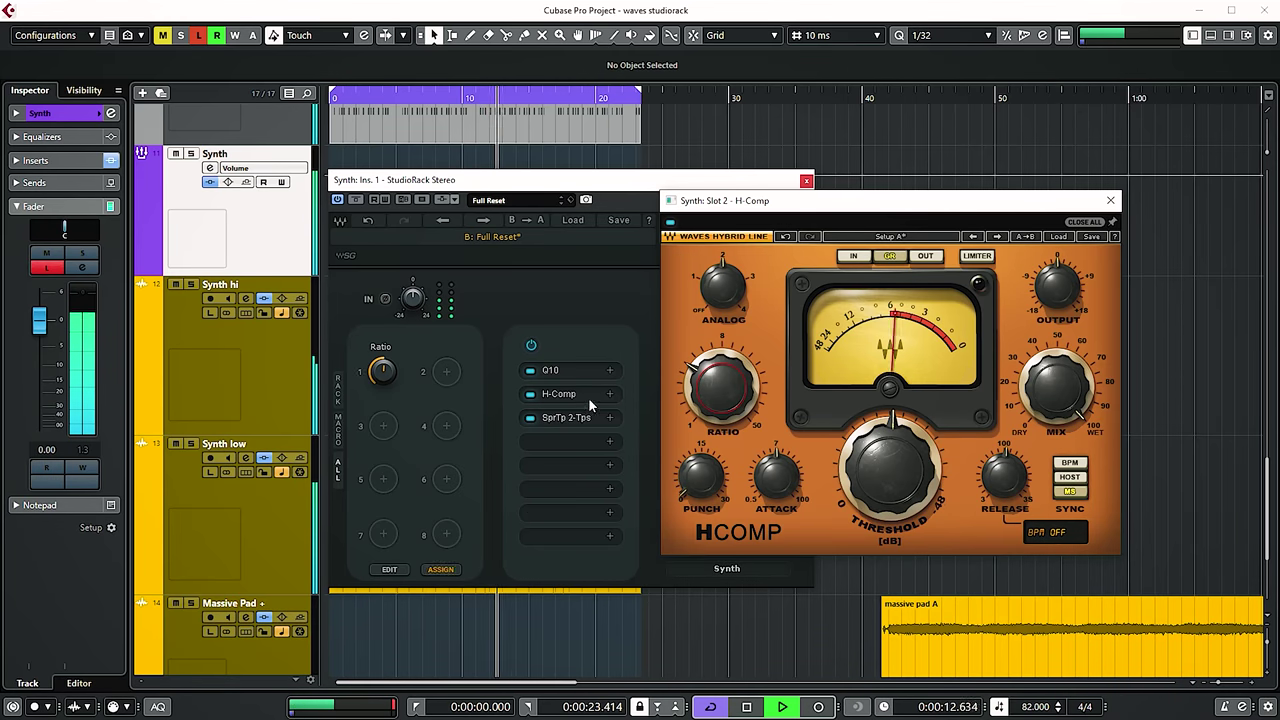
Step: Link Q10's Band 2 Gain and Band 2 Q to Macro 1, then close Q10
click(561, 370)
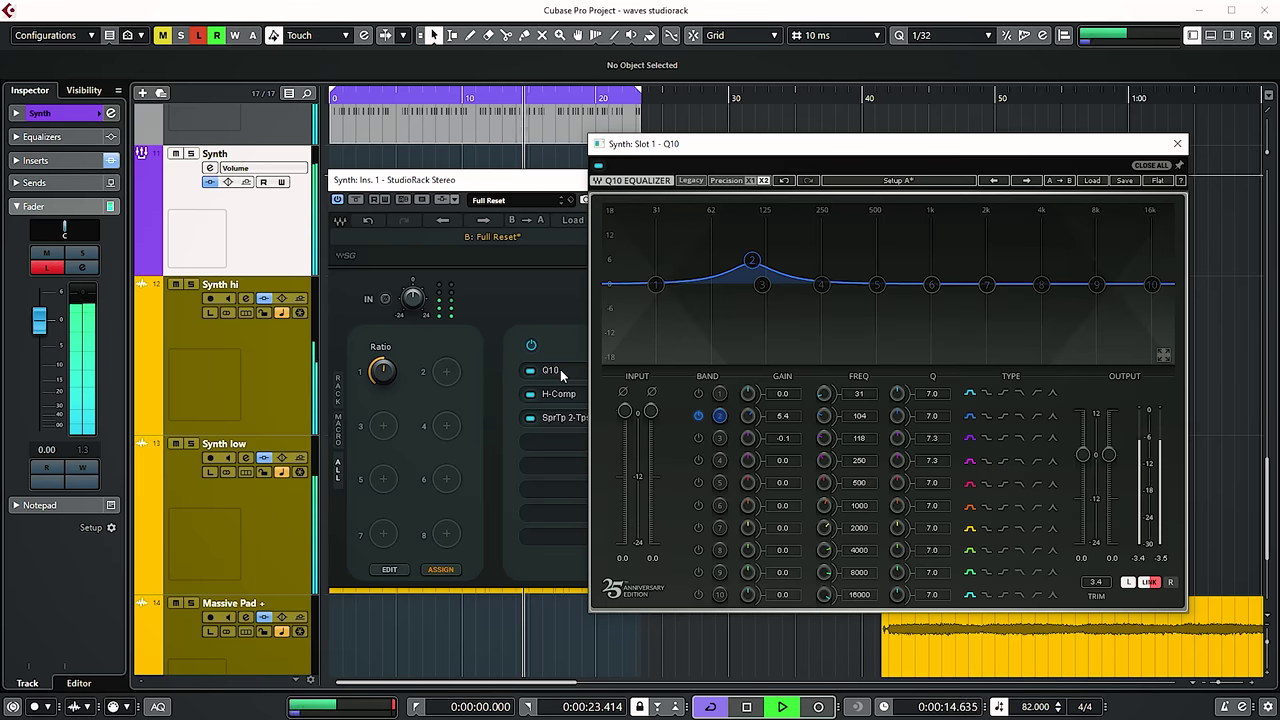
right_click(749, 414)
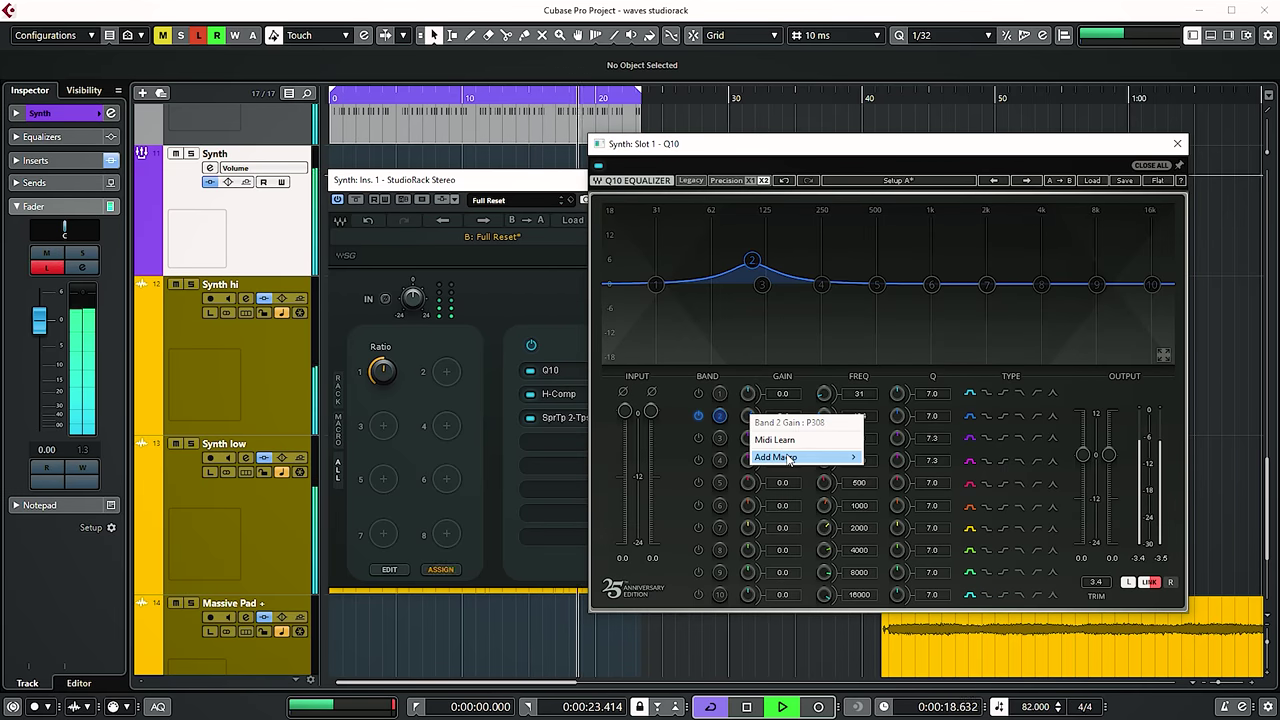
mouse_move(789, 460)
click(901, 459)
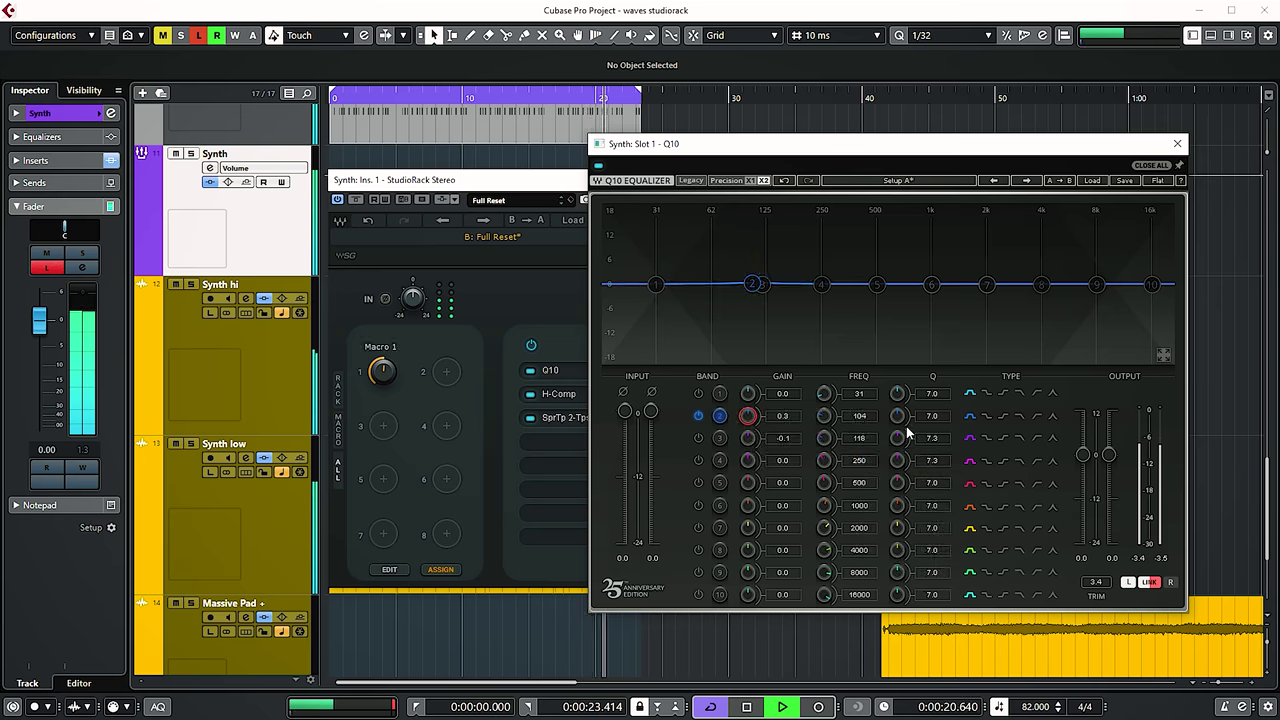
right_click(900, 418)
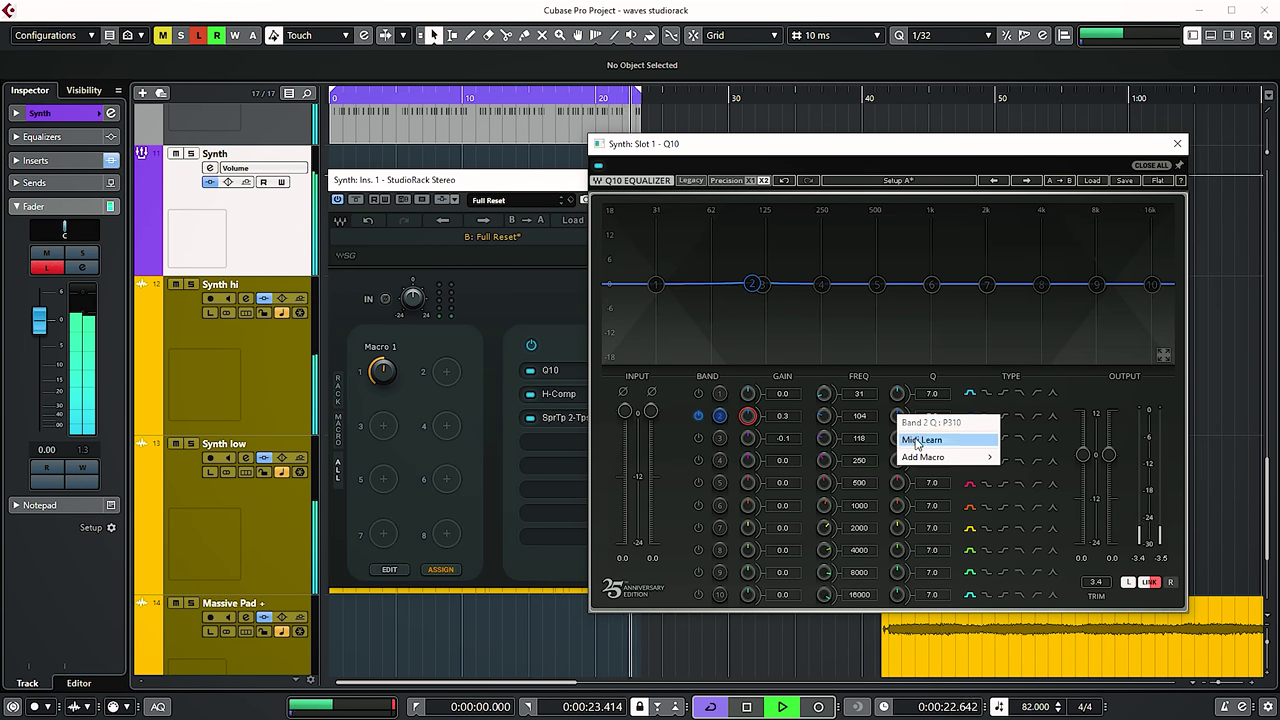
mouse_move(921, 458)
click(1037, 459)
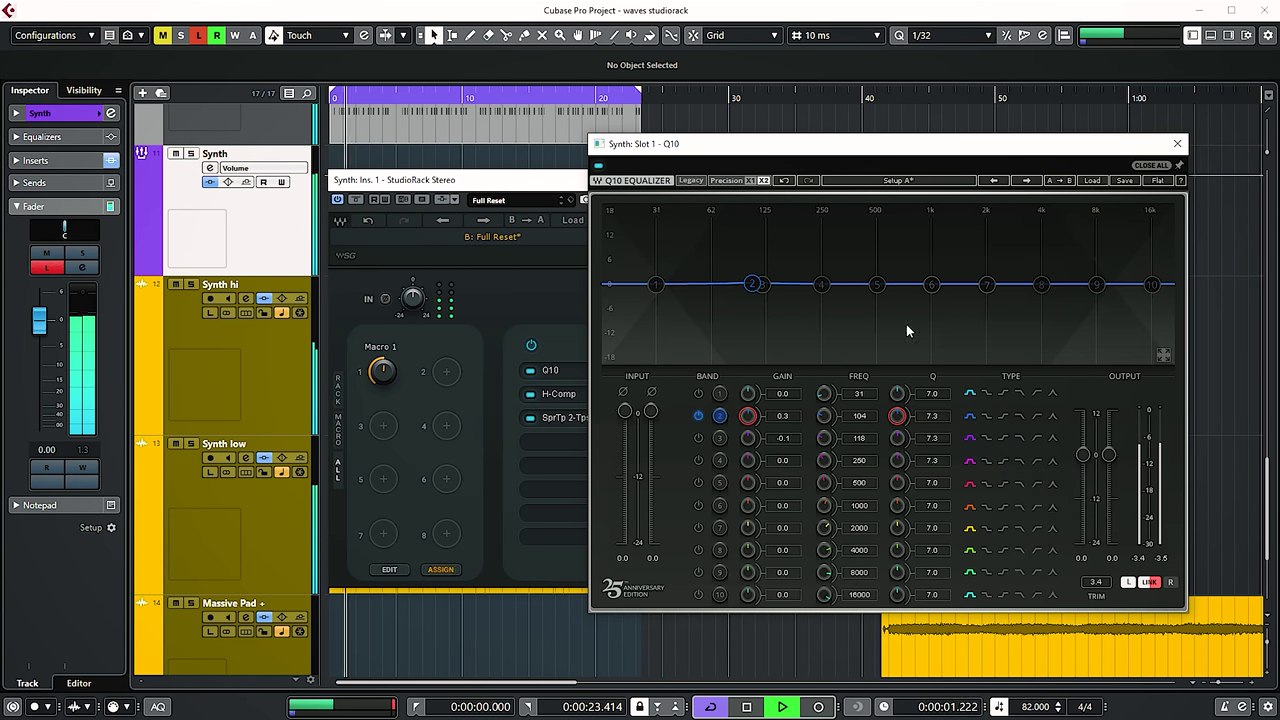
click(1177, 144)
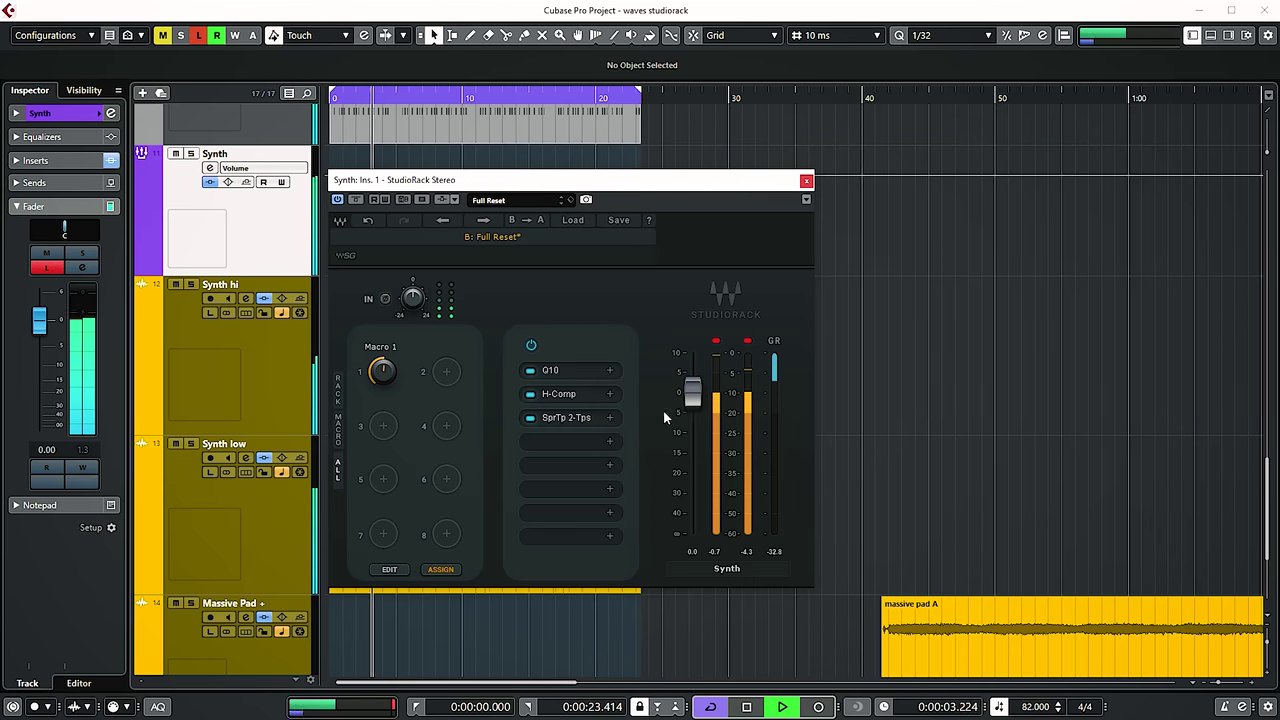
click(557, 396)
Step: Link H-Comp Threshold and SuperTap Tap 1 and Tap 2 Gain to Macro 1
right_click(880, 490)
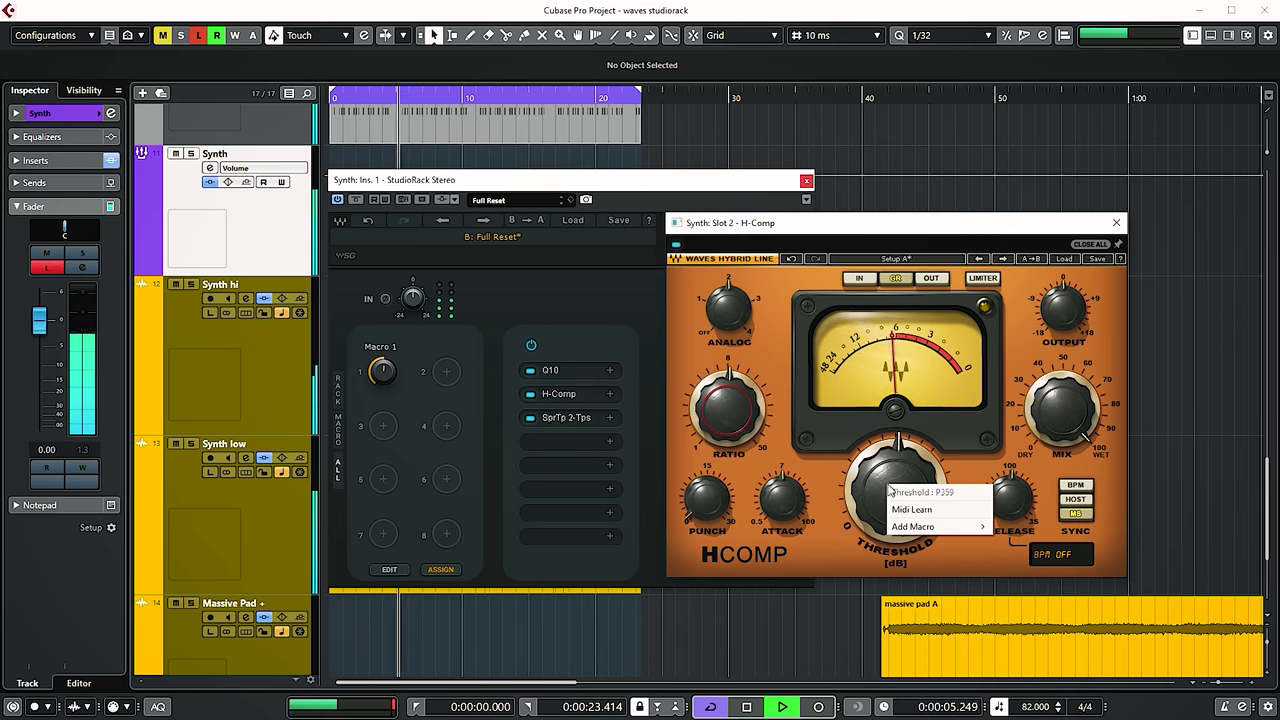
mouse_move(918, 528)
click(1036, 530)
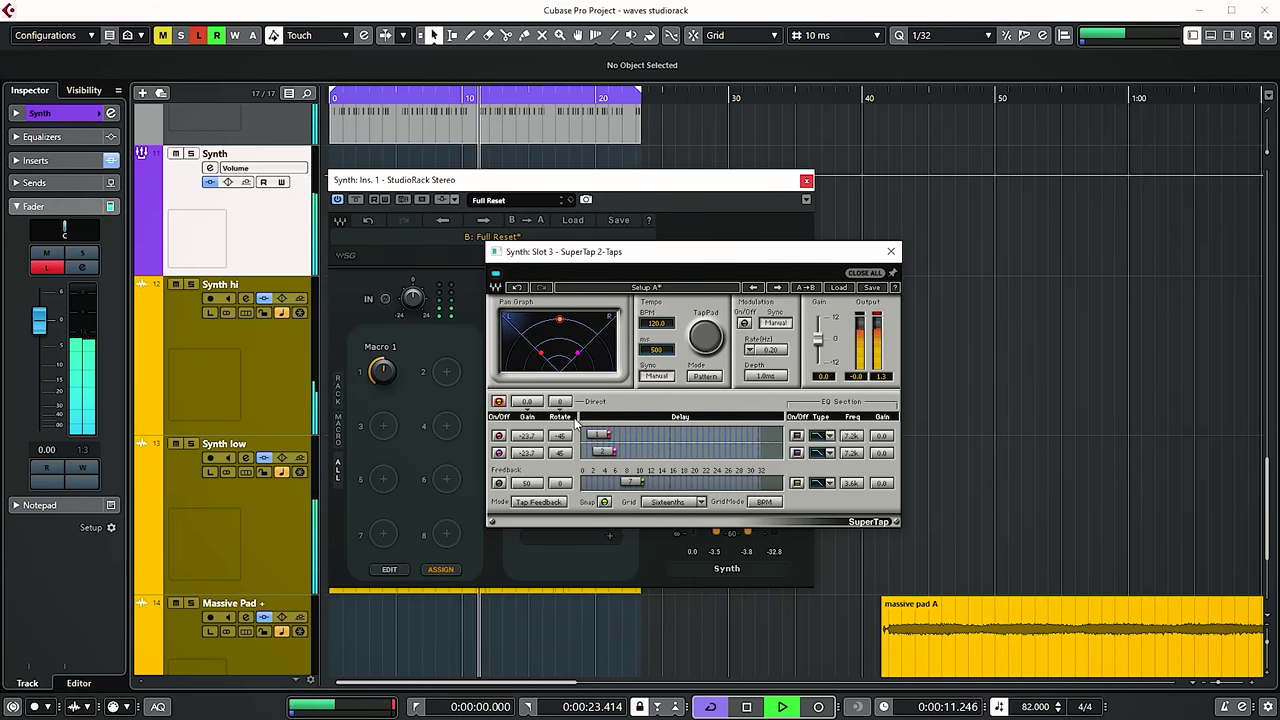
right_click(529, 439)
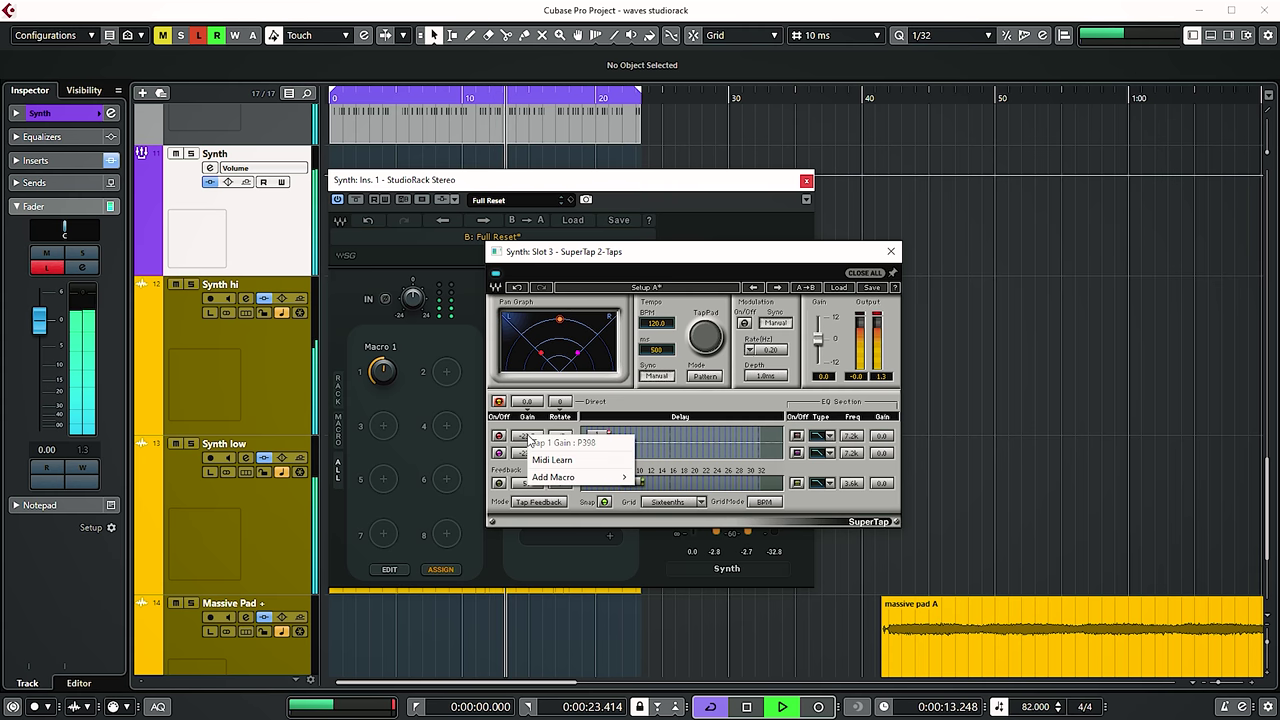
mouse_move(565, 477)
click(651, 480)
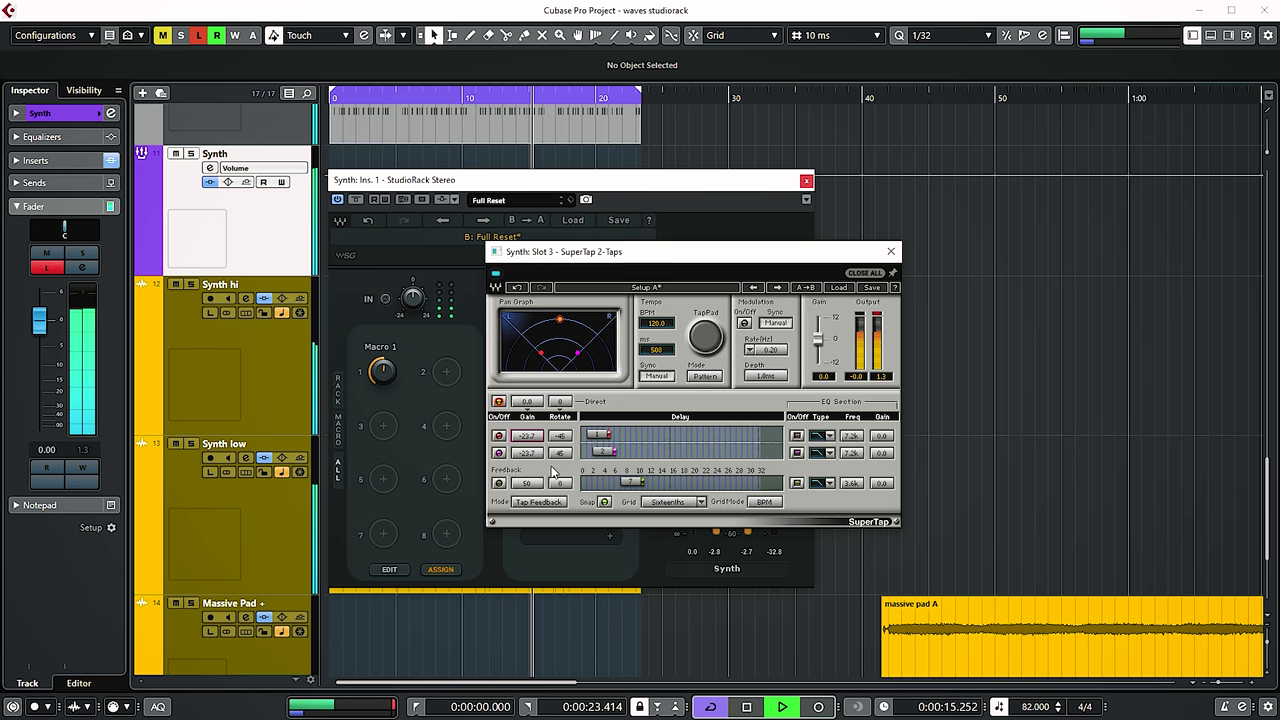
right_click(529, 456)
mouse_move(560, 491)
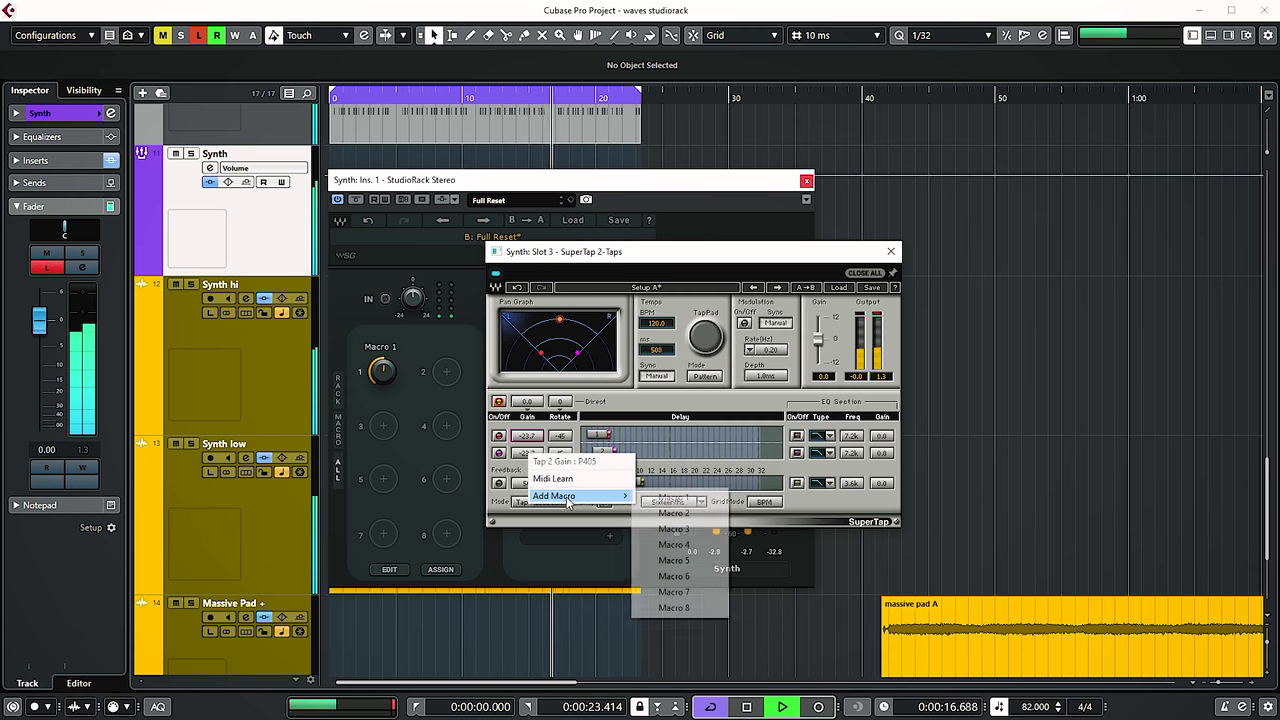
click(682, 497)
Step: Check that the H-Comp and Q10 editors react to Macro 1, then close Q10
drag(653, 260, 836, 253)
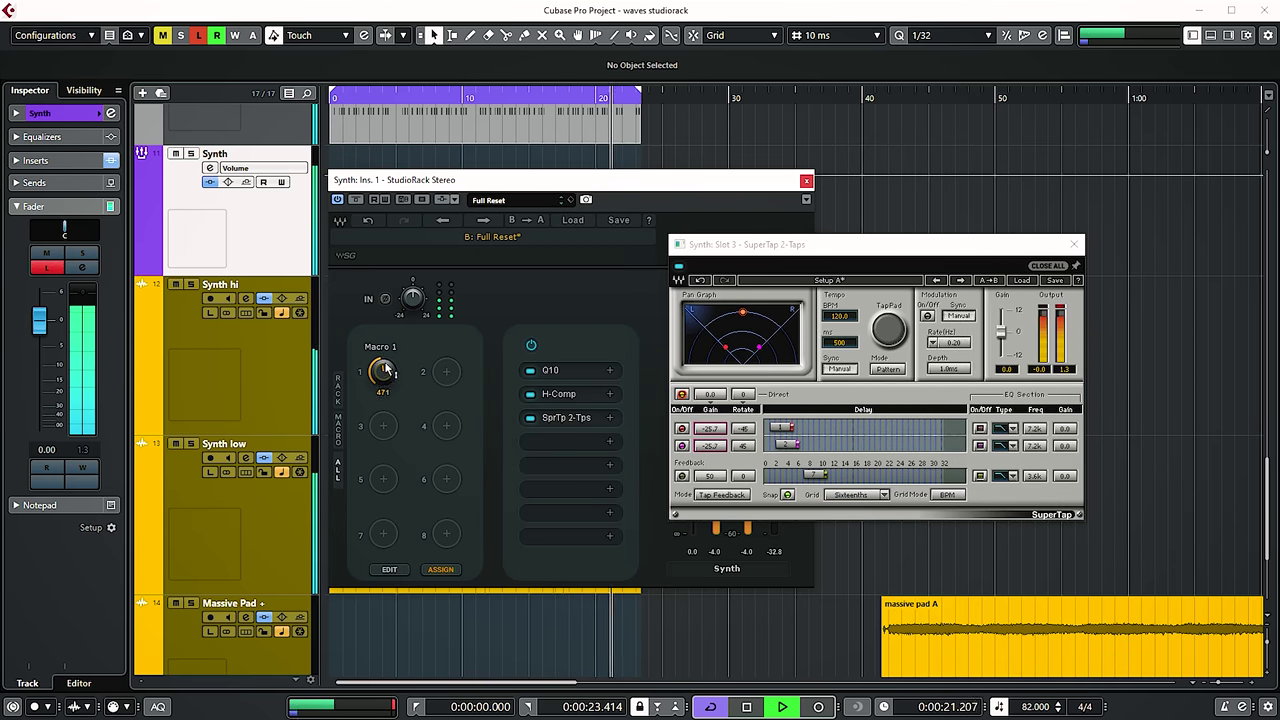
click(562, 398)
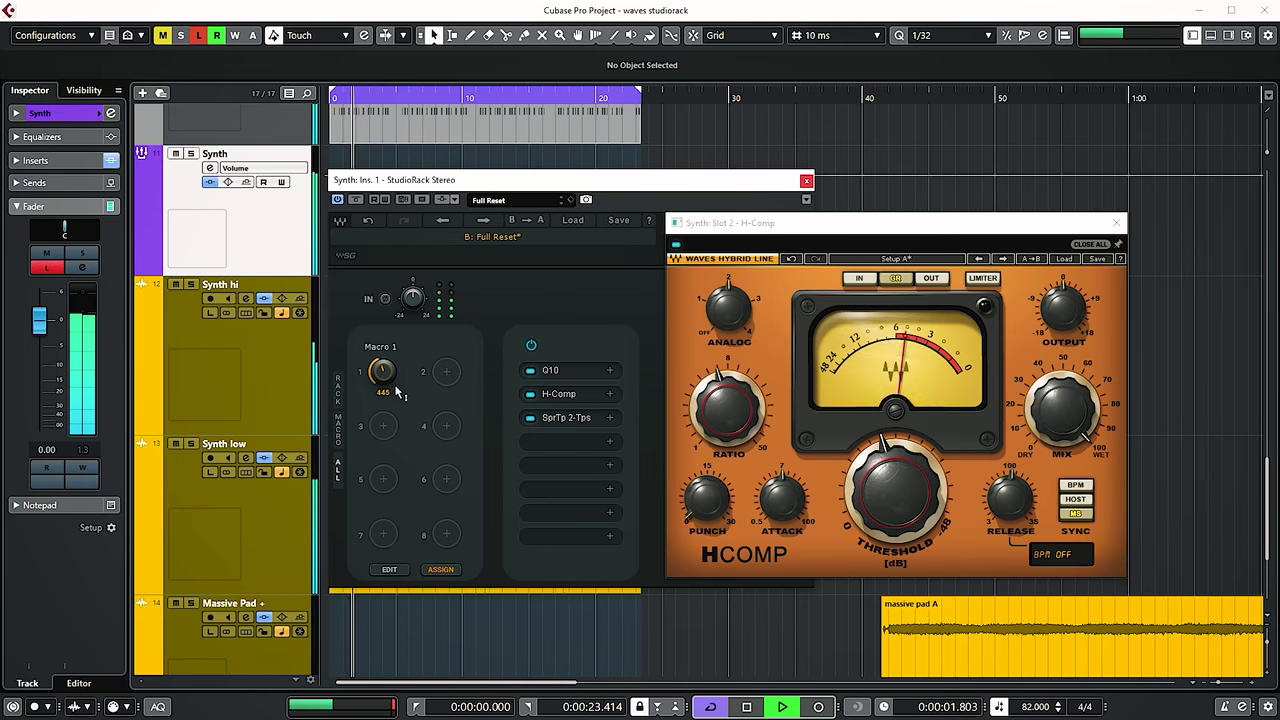
click(565, 371)
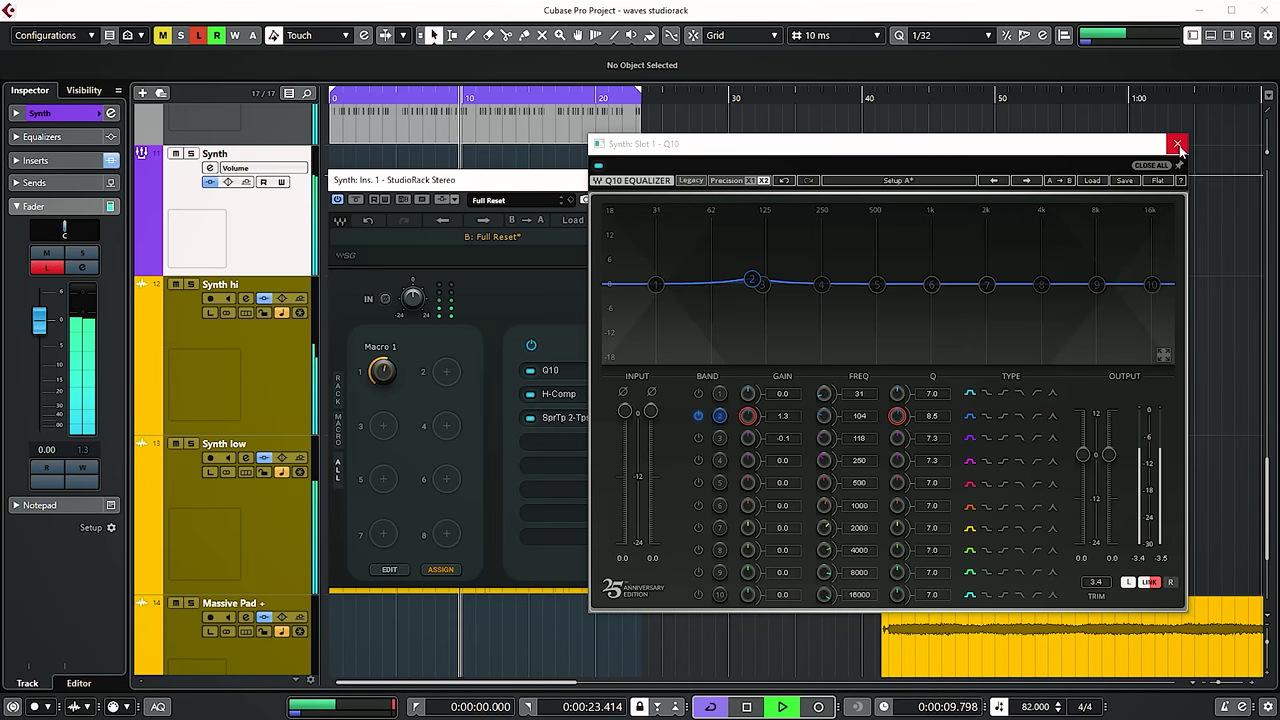
click(1178, 148)
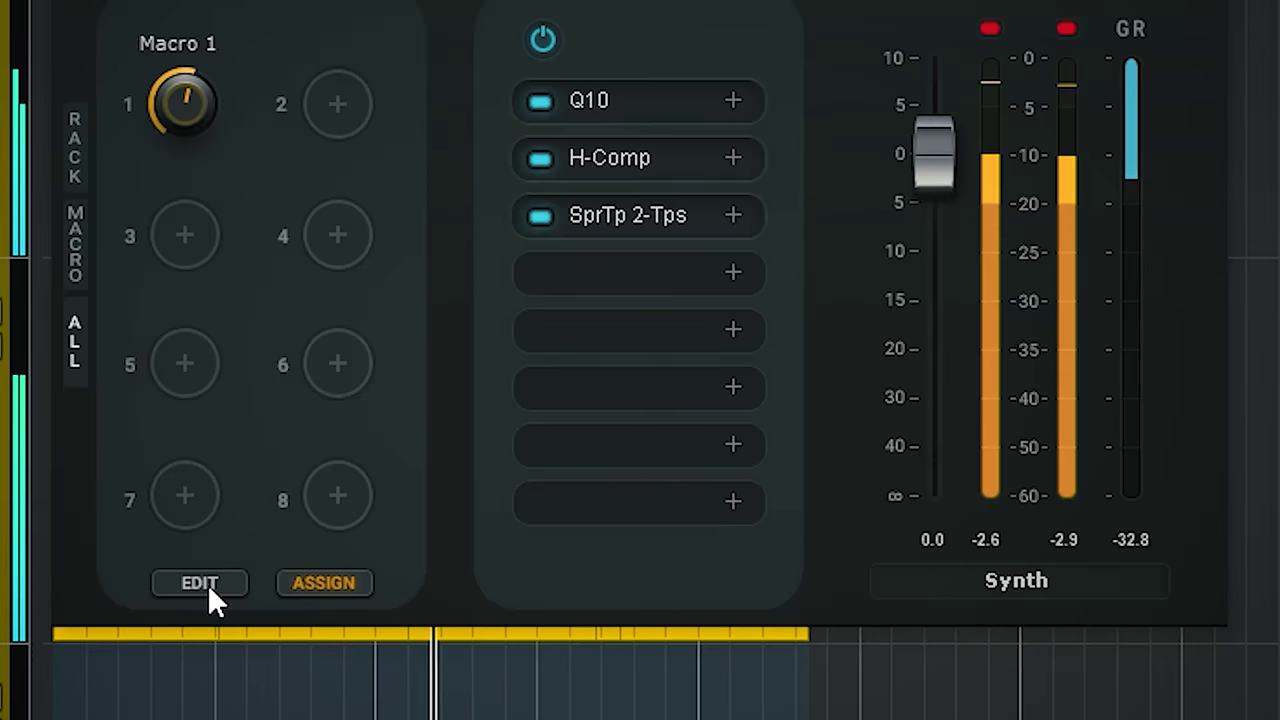
click(208, 584)
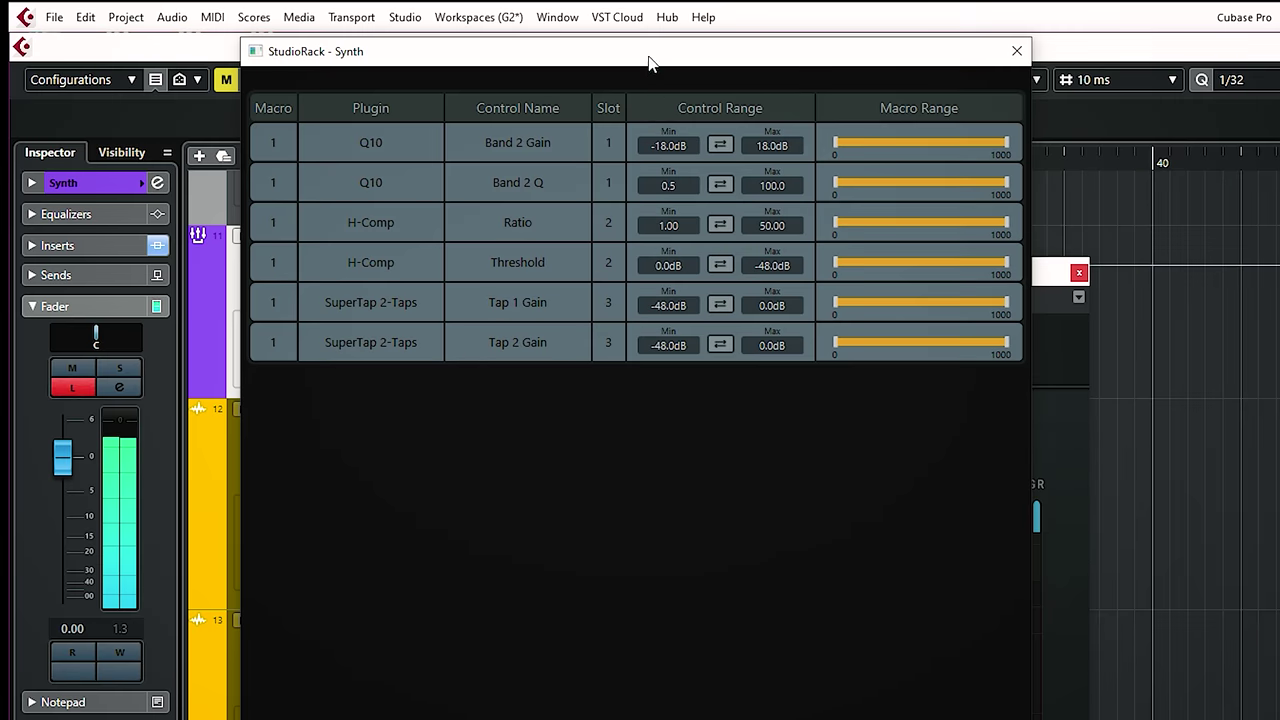
Step: Invert Band 2 Q's macro range (100 to 0.5), move band 2 near 3697 Hz, and sweep Macro 1
drag(649, 58, 1173, 162)
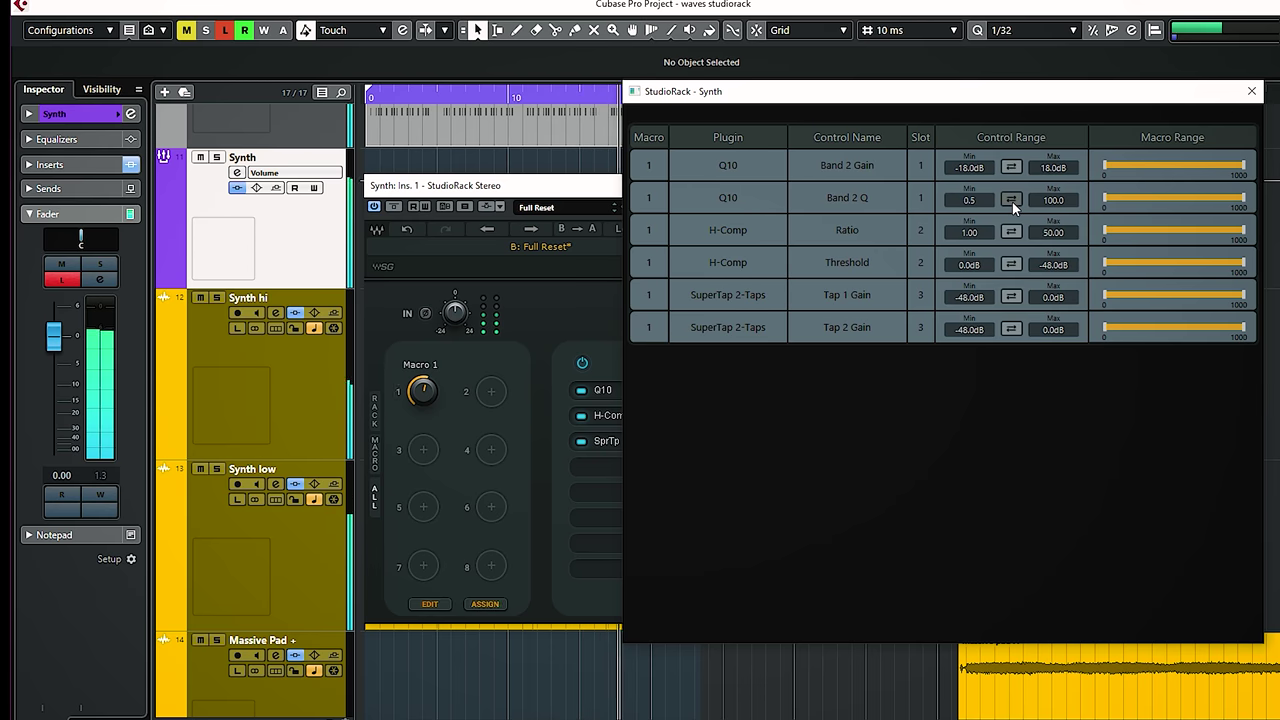
click(1012, 200)
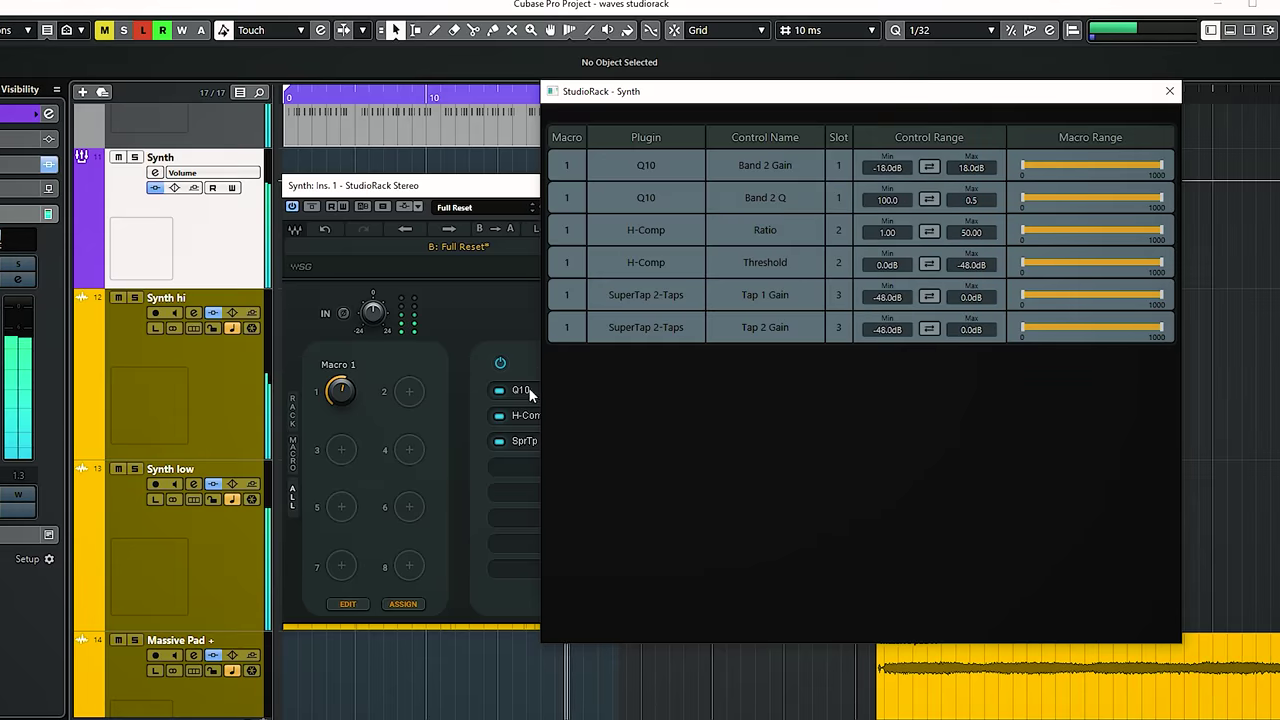
click(522, 391)
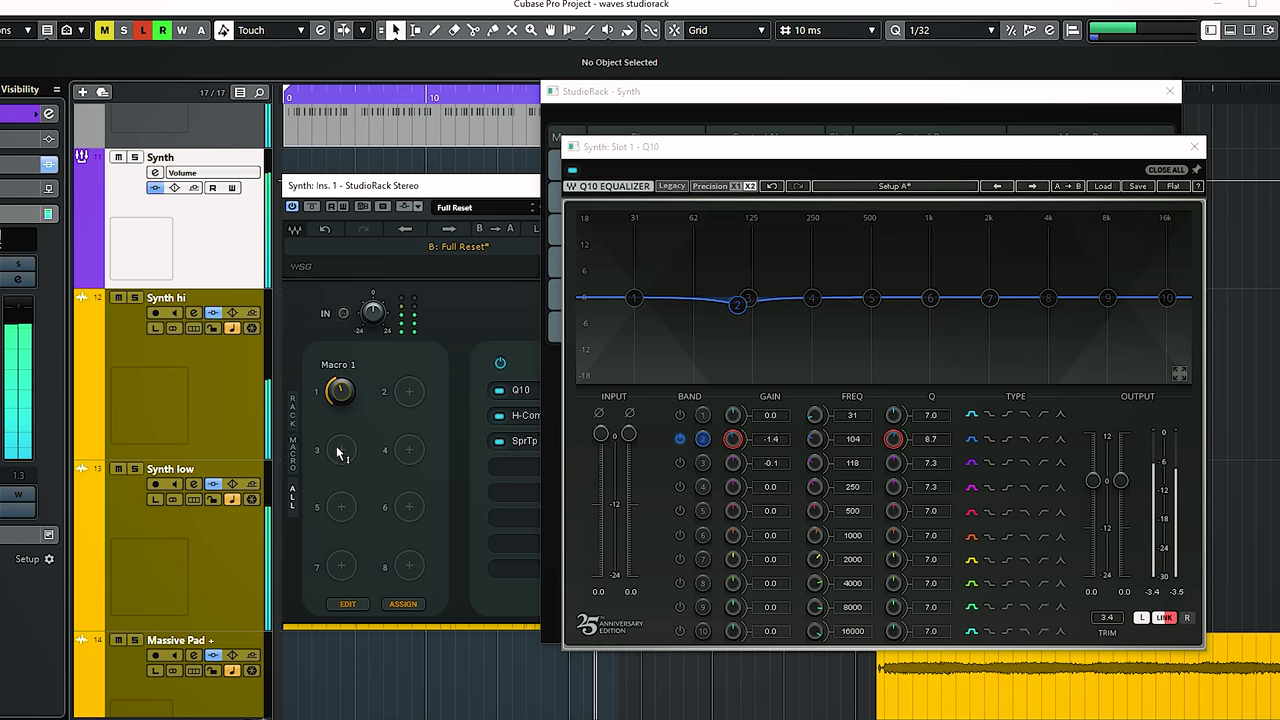
drag(351, 267, 340, 395)
drag(738, 280, 997, 370)
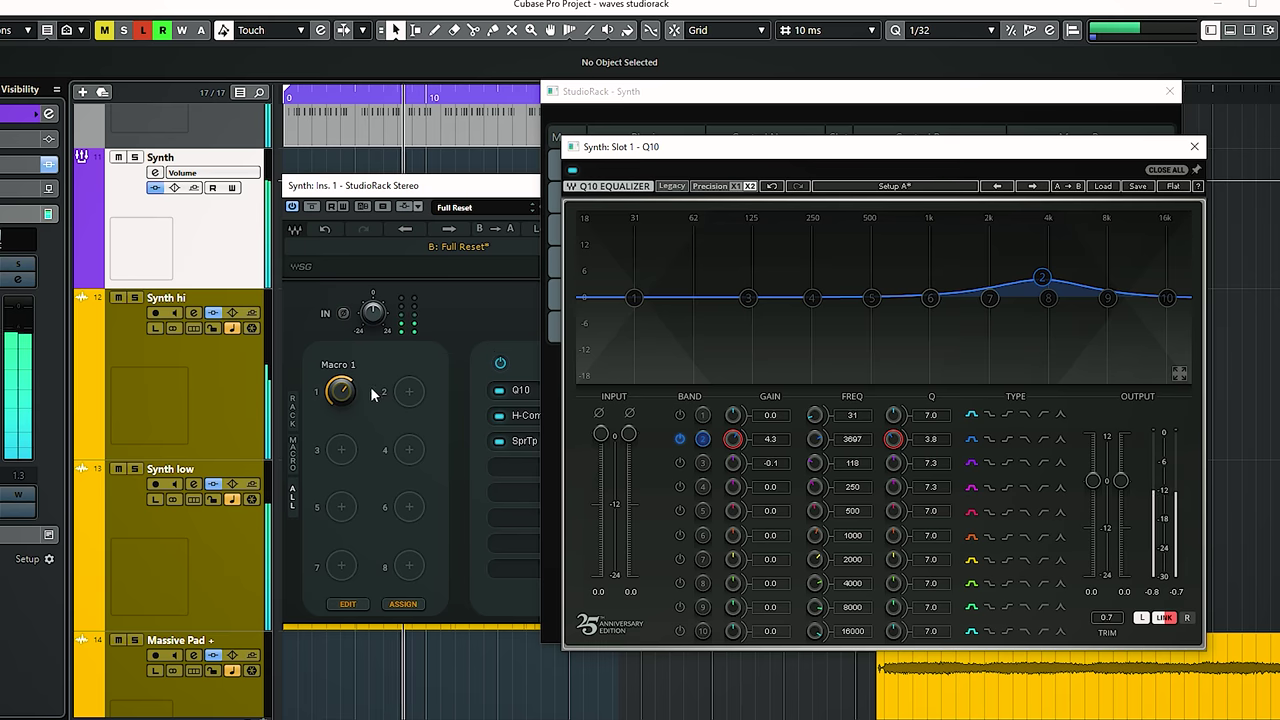
drag(342, 438, 352, 374)
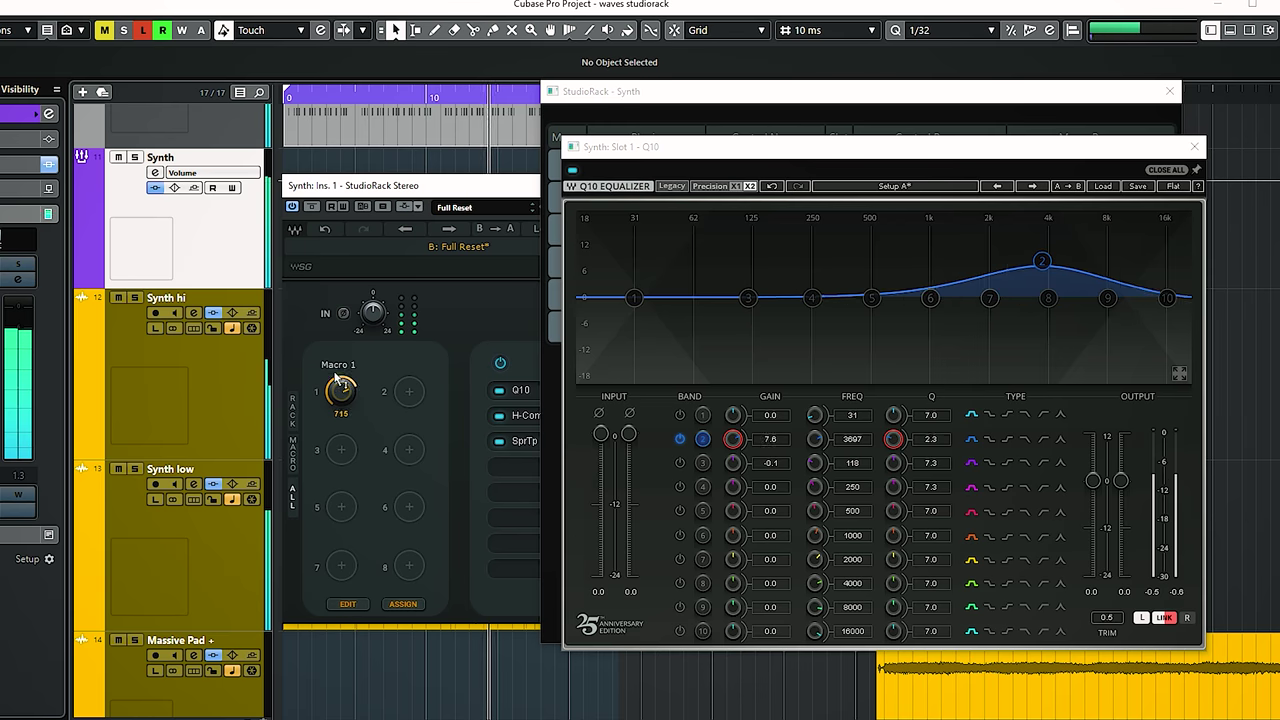
drag(346, 311, 314, 408)
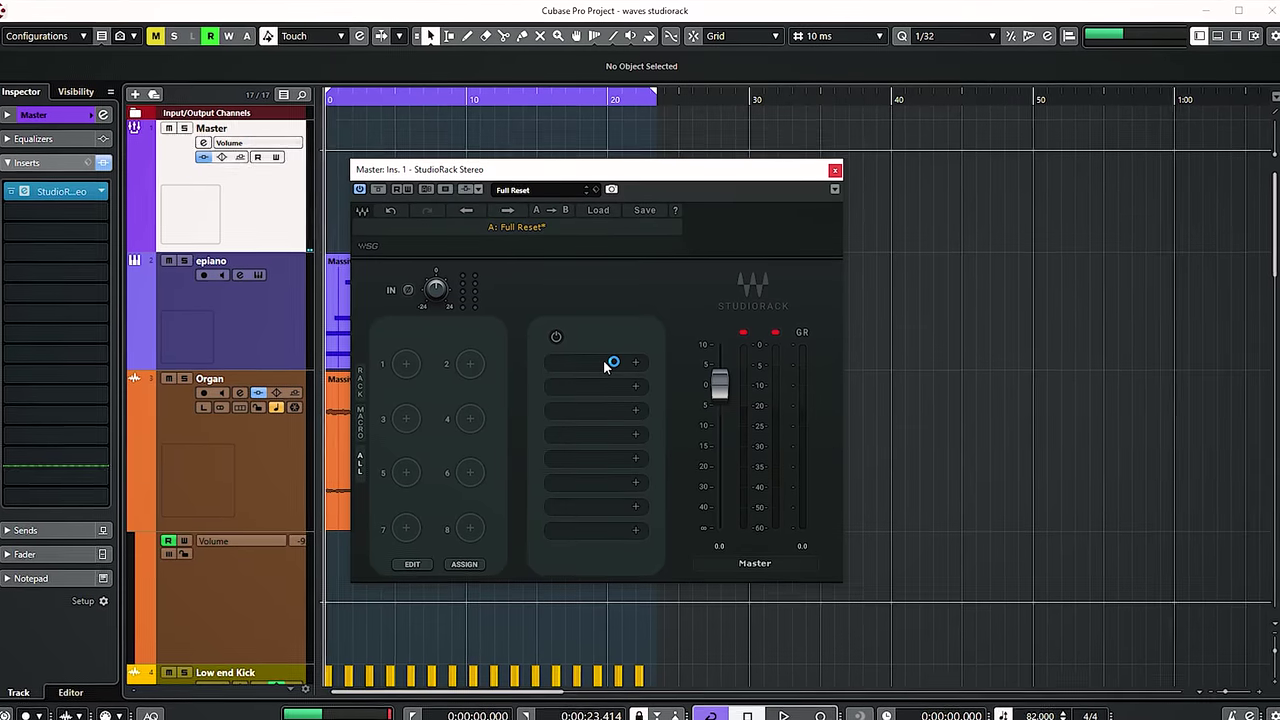
Step: Load API-560 into the first Master StudioRack slot
click(607, 357)
click(566, 510)
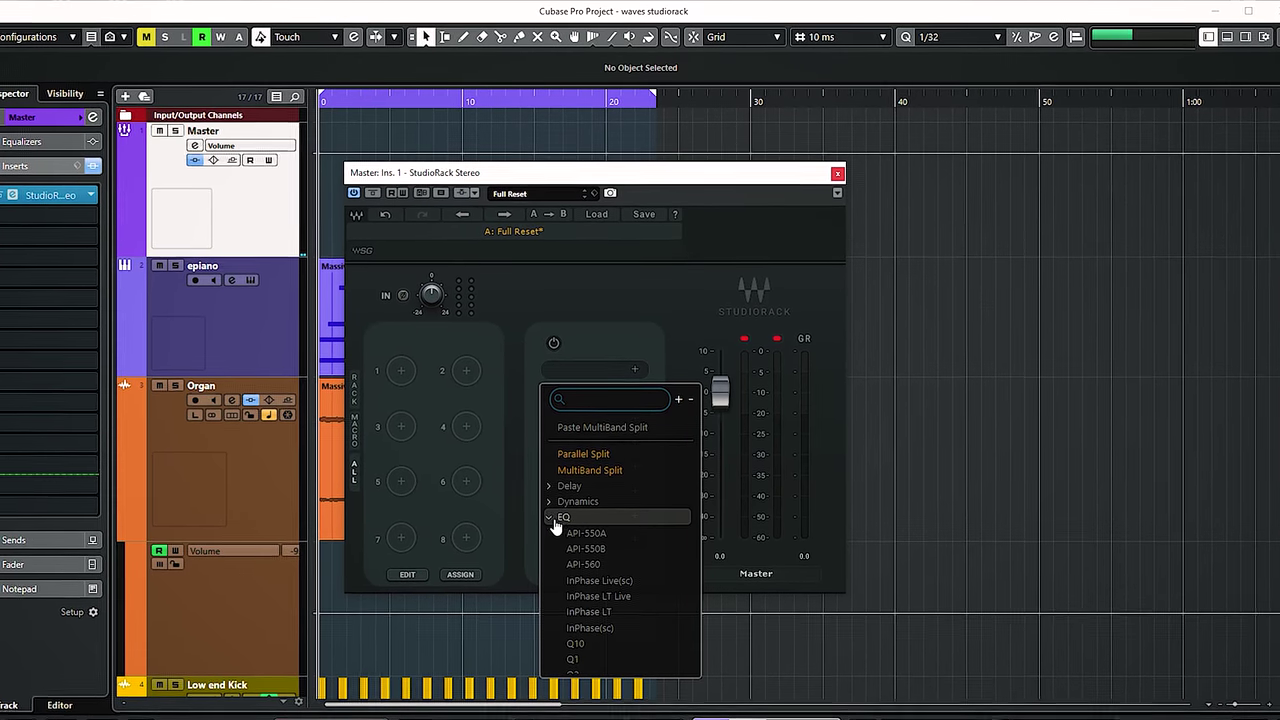
click(583, 567)
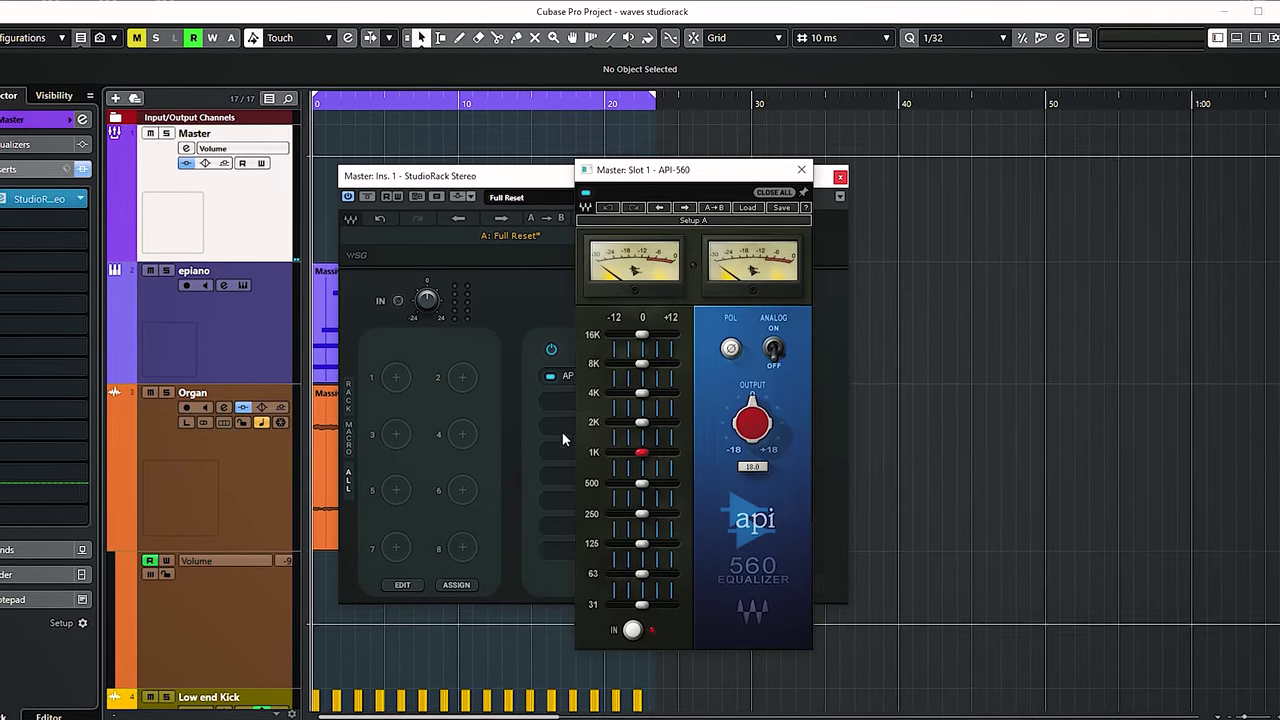
click(560, 379)
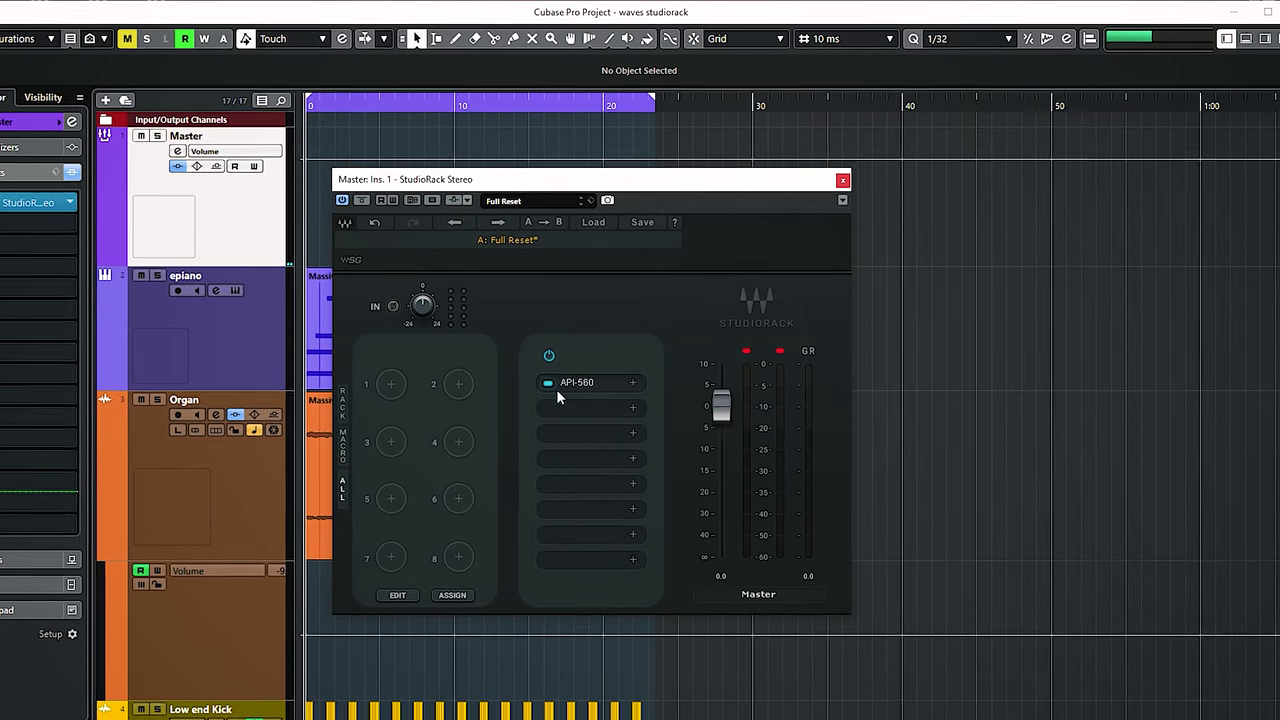
Step: Load OneKnob Louder into the second Master slot and start playback
click(588, 414)
click(573, 547)
scroll(578, 587, down, 2)
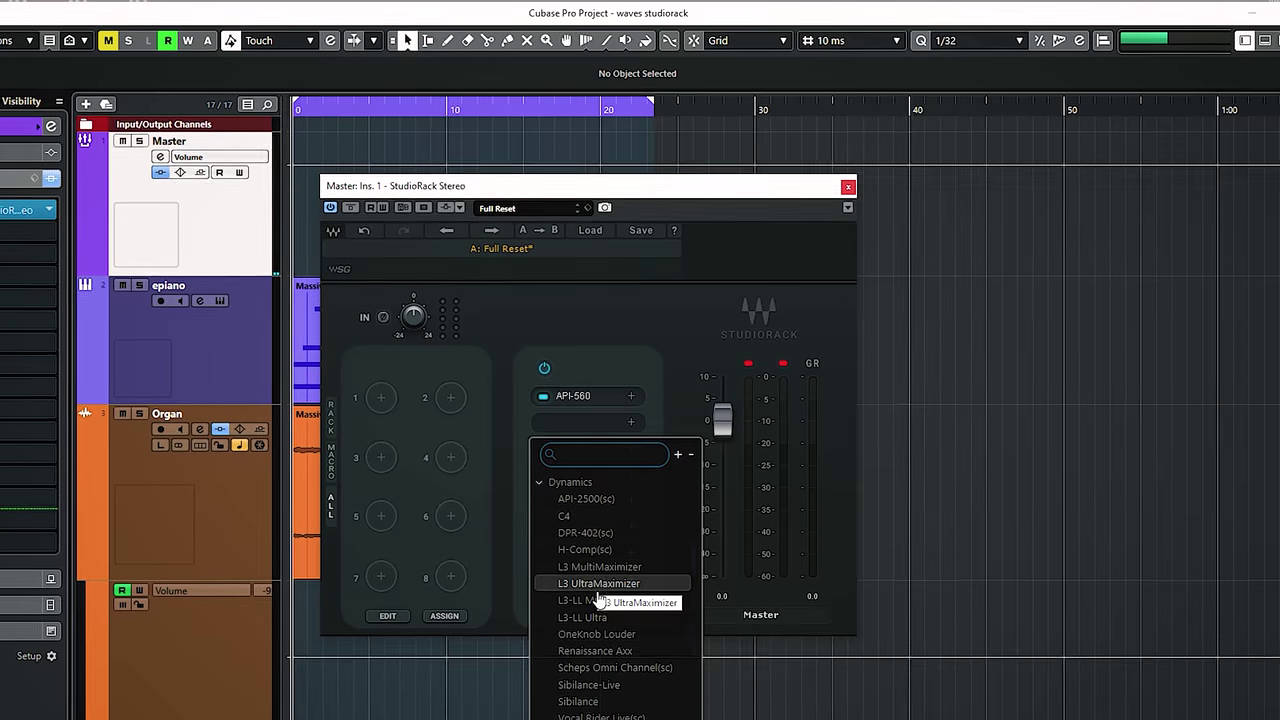
click(595, 636)
drag(655, 292, 806, 260)
key(space)
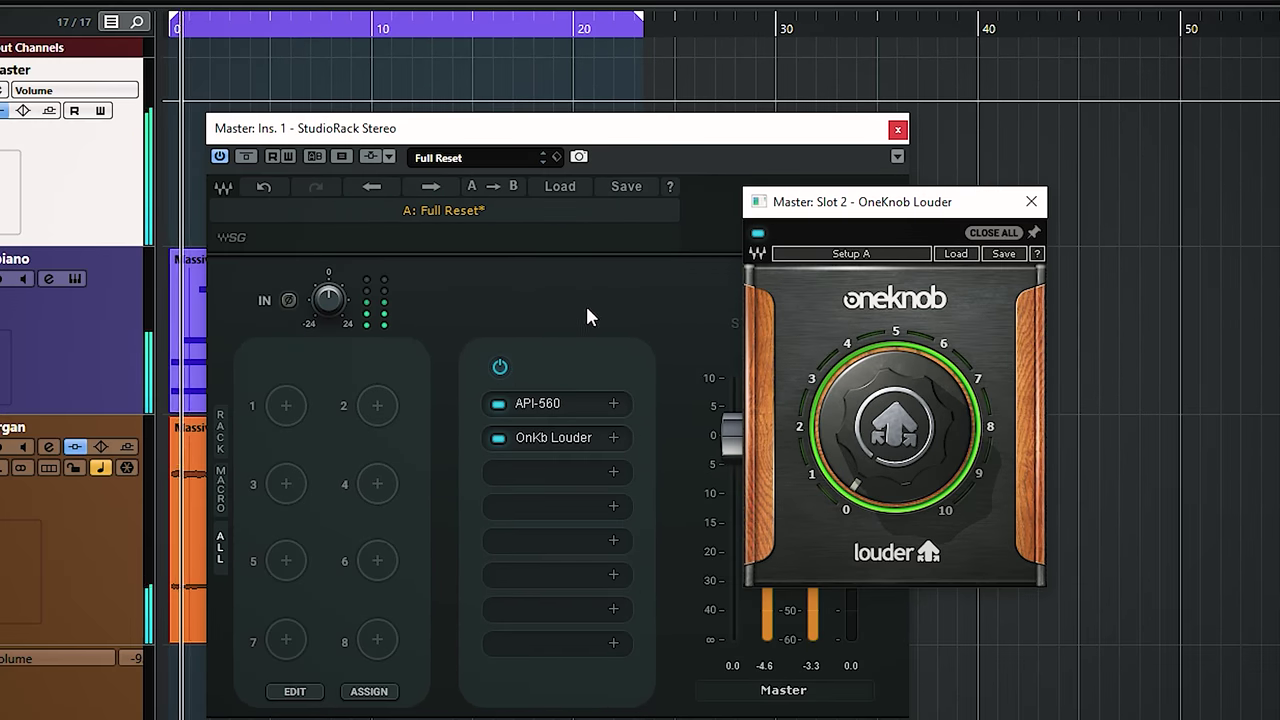
Step: Assign the Louder knob and the API-560's 16kHz band to Macro 1
right_click(894, 430)
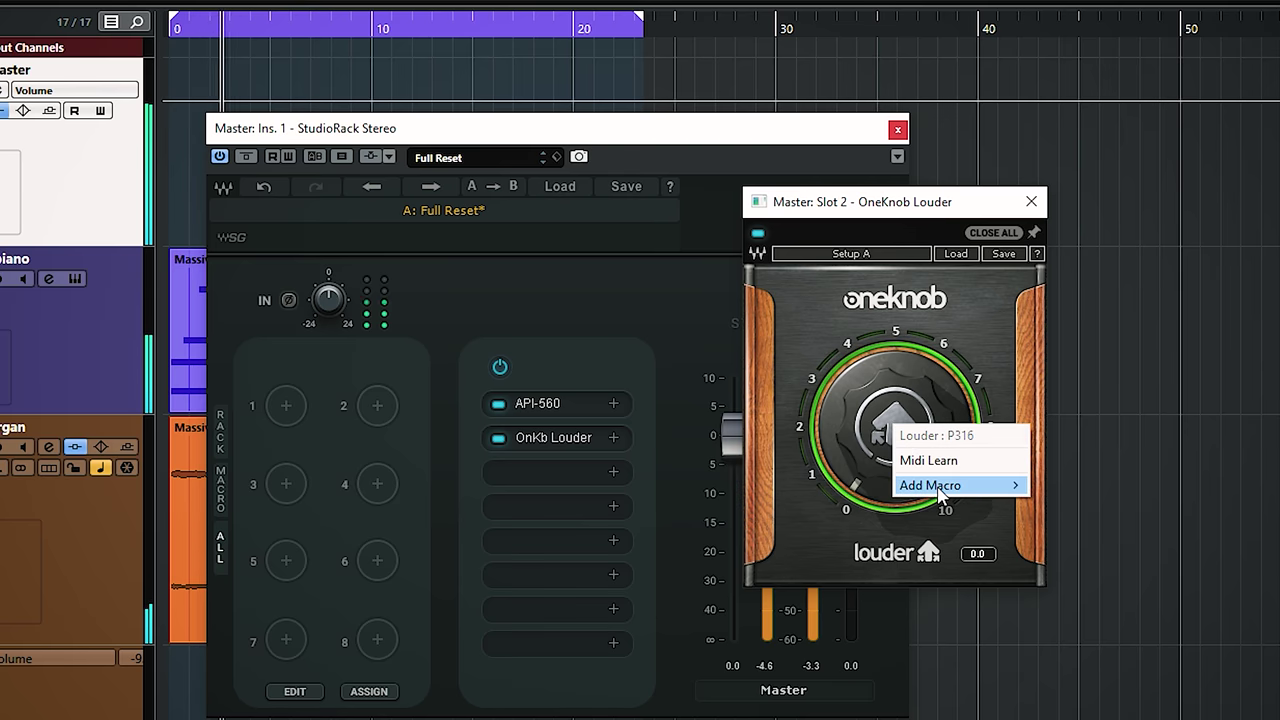
mouse_move(948, 498)
click(1085, 487)
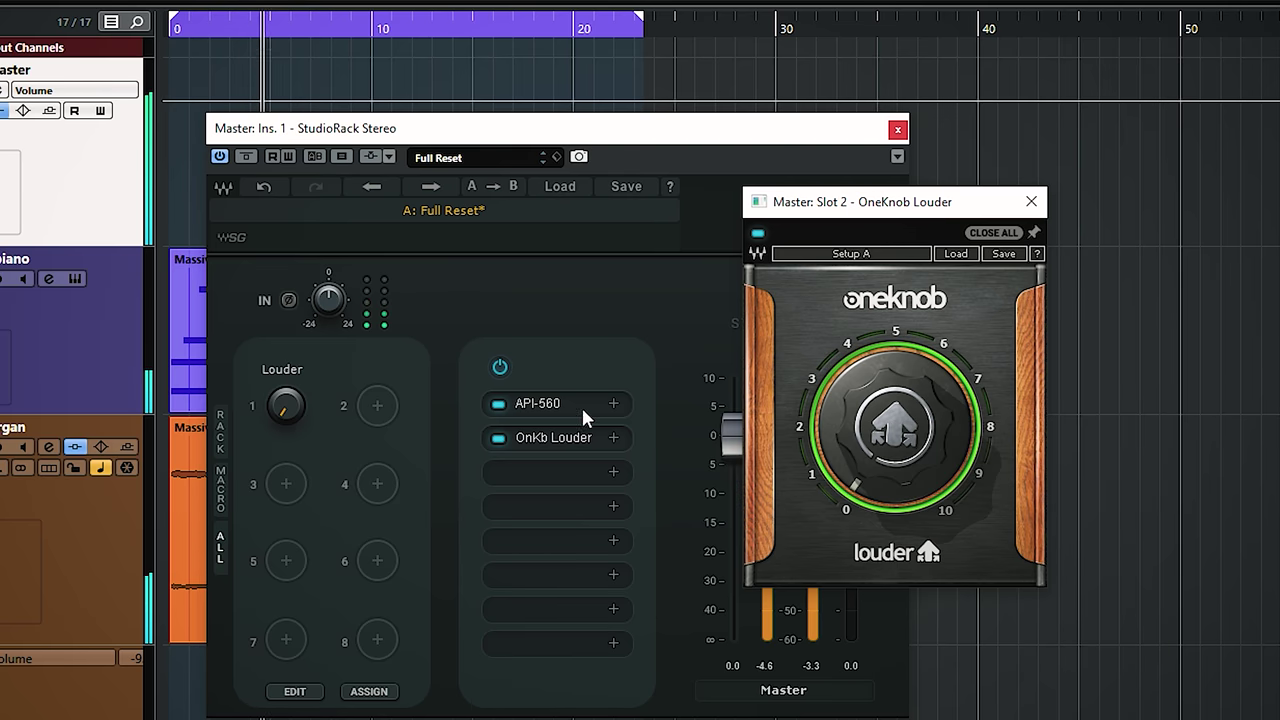
click(548, 404)
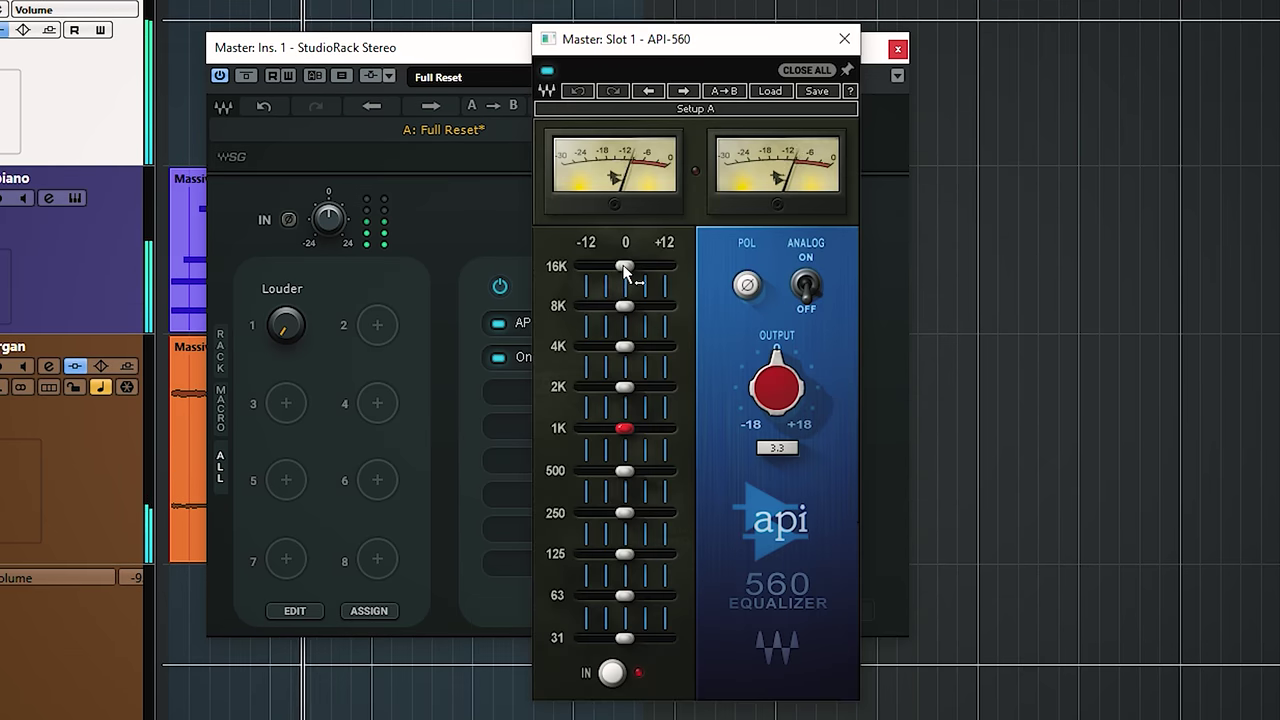
right_click(624, 268)
mouse_move(680, 327)
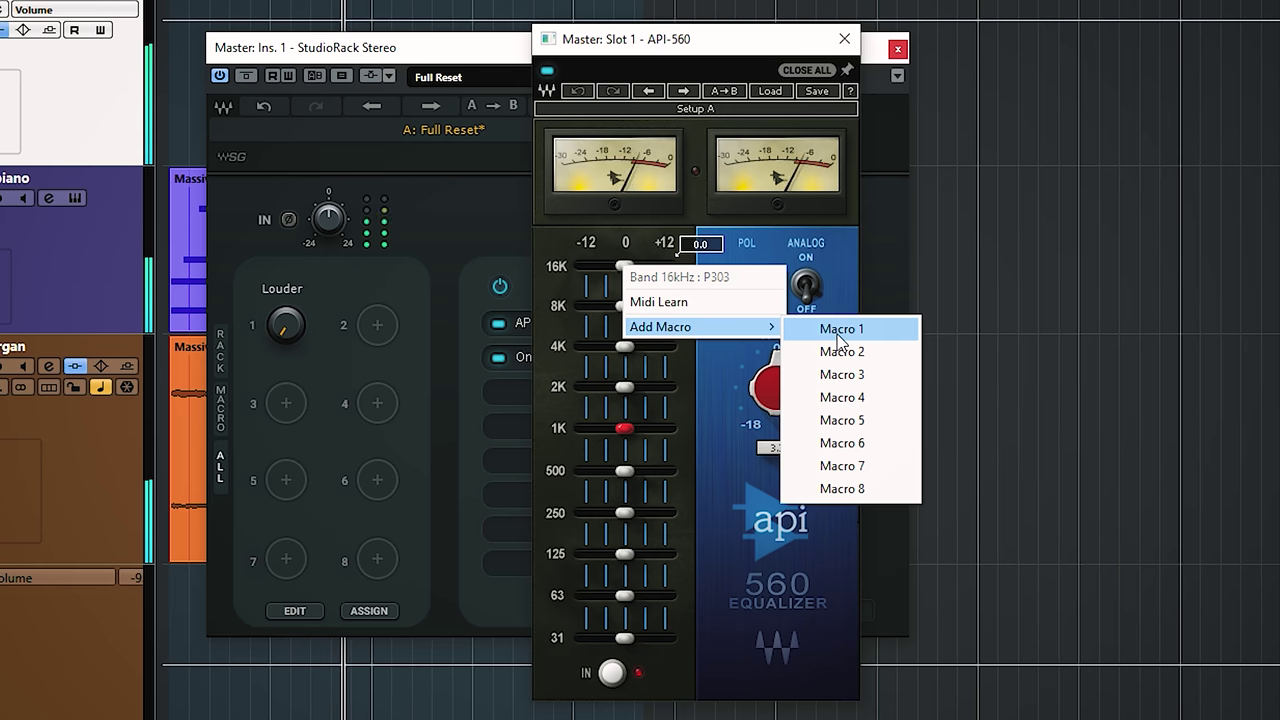
click(832, 328)
Step: Assign the API-560's 8kHz band and Output knob to Macro 1
right_click(625, 308)
mouse_move(712, 367)
click(836, 370)
right_click(781, 391)
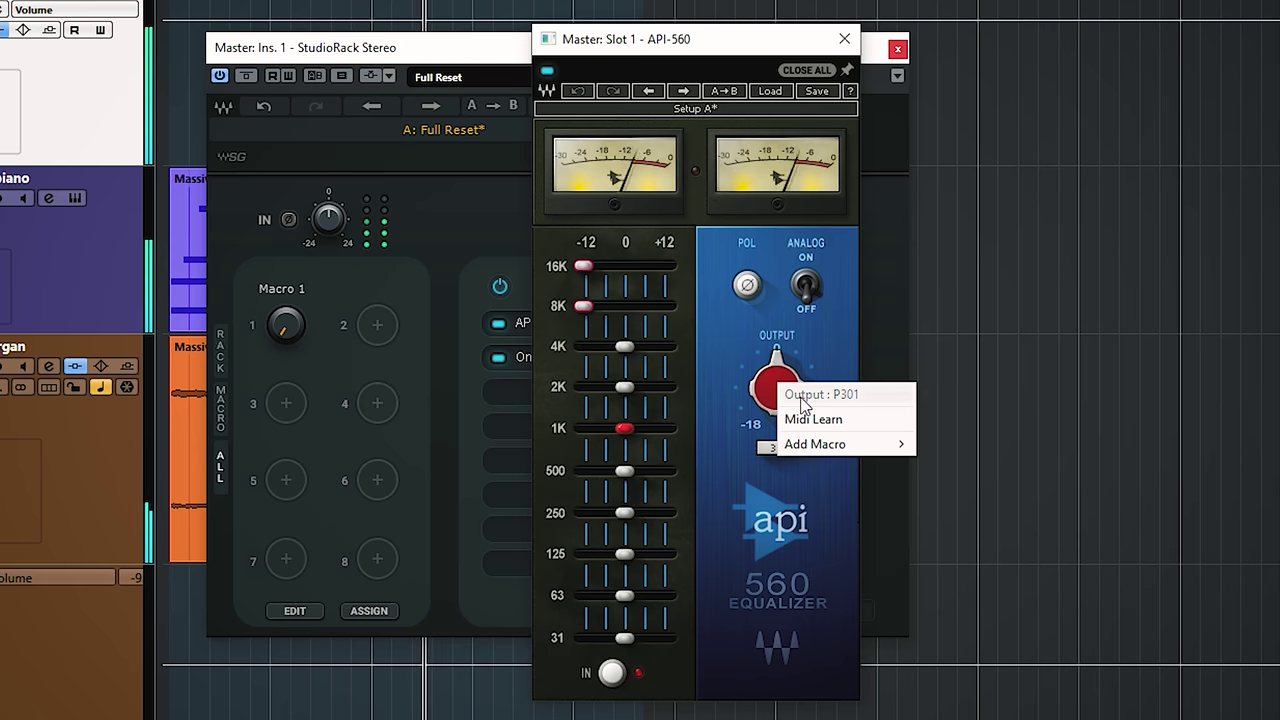
mouse_move(842, 450)
click(970, 447)
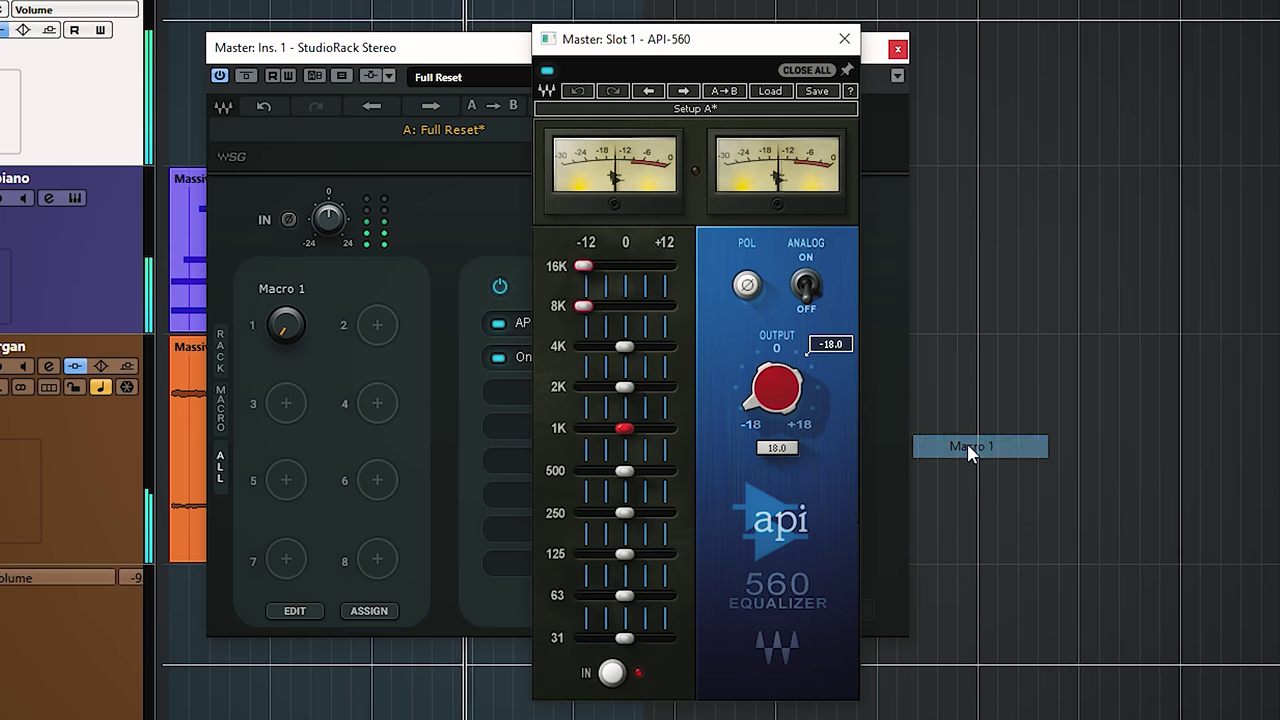
Step: Turn Macro 1 to move the linked controls and review the macro mappings overview
drag(285, 325, 285, 310)
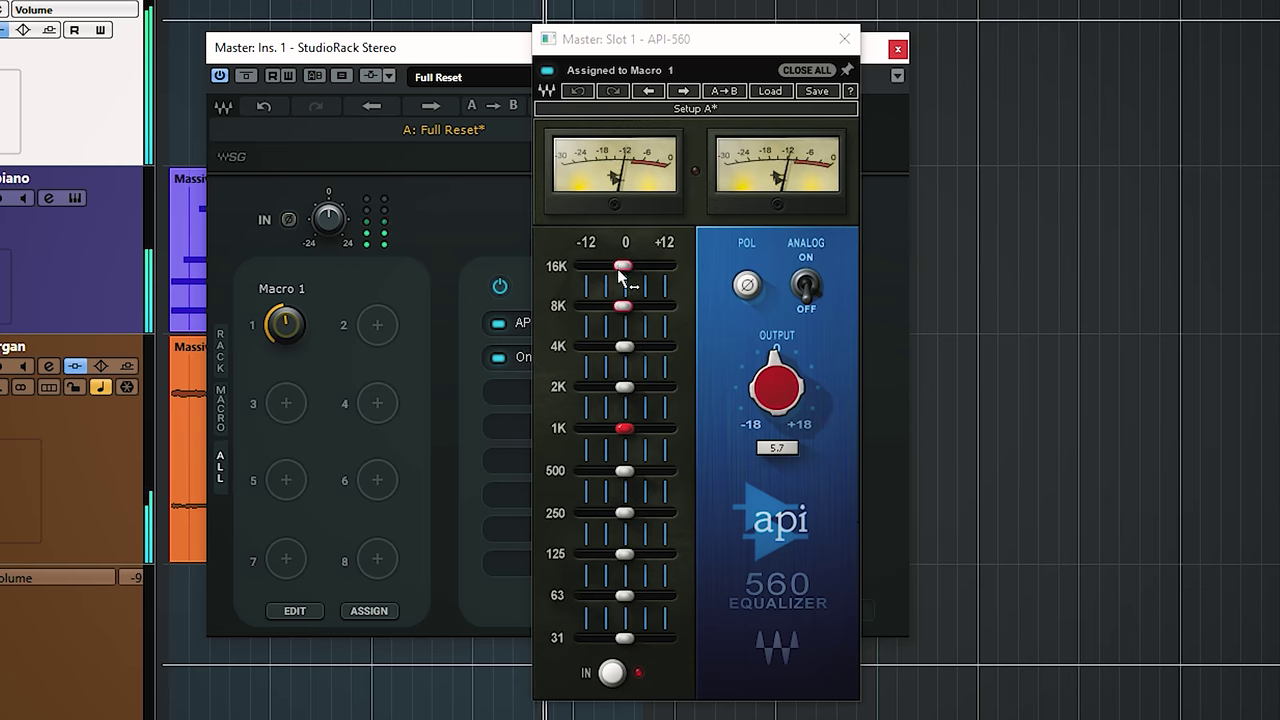
click(310, 611)
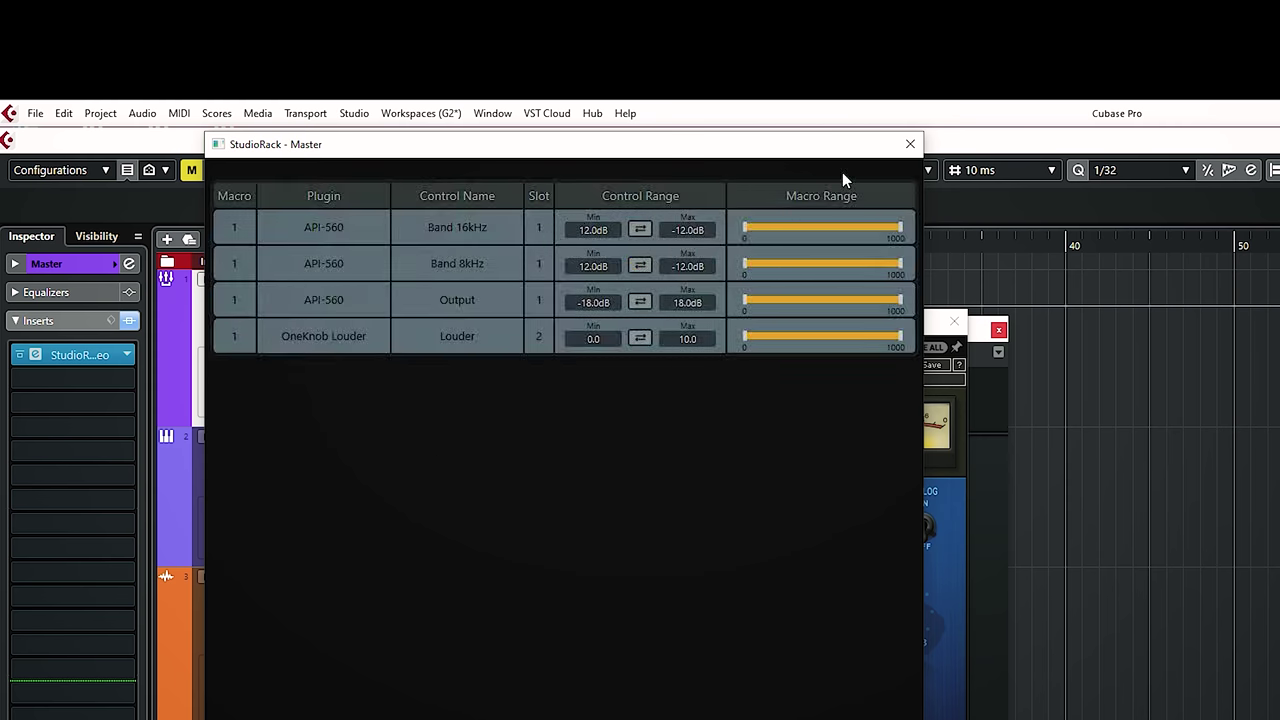
click(909, 145)
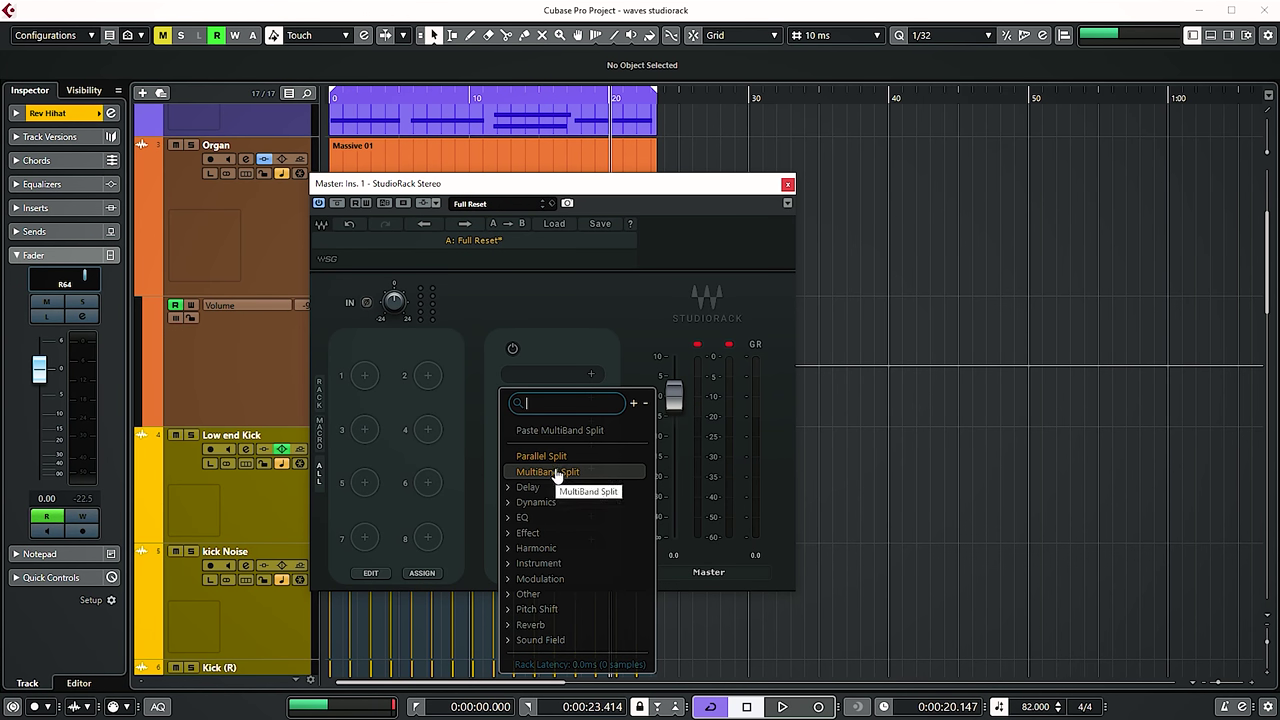
Step: Insert a MultiBand Split on the Master rack and expand it to five bands
click(555, 470)
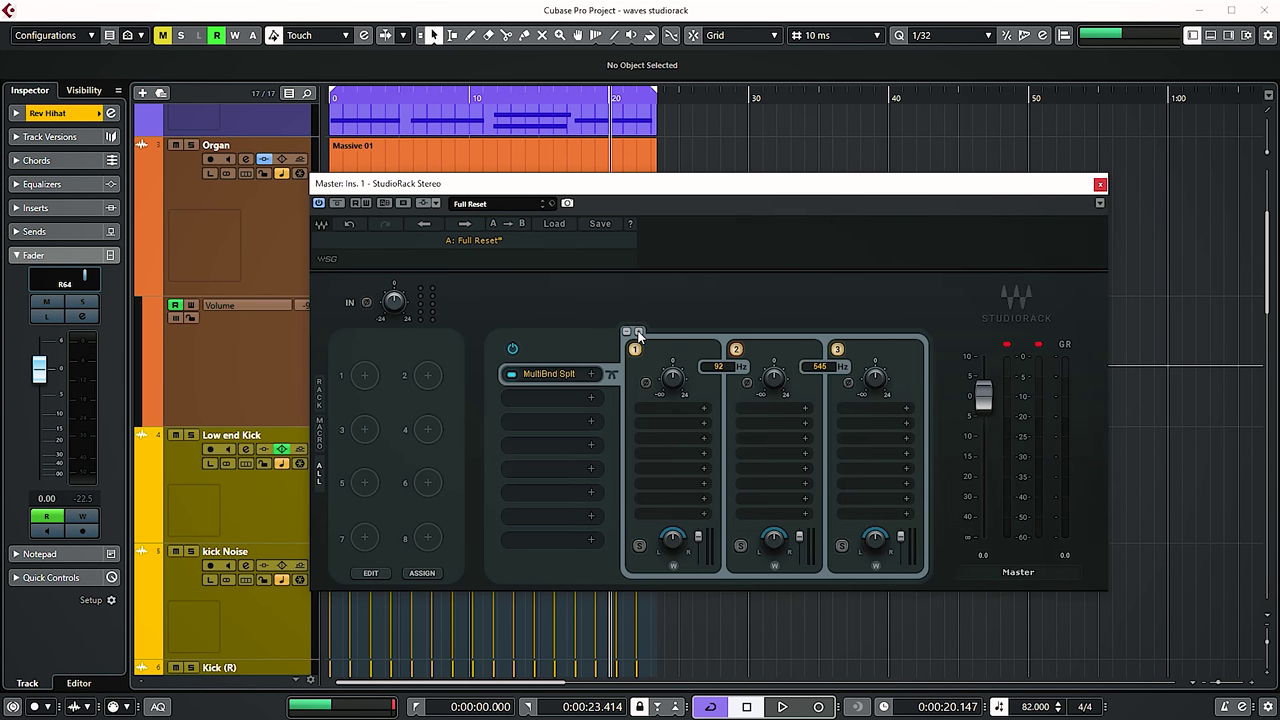
click(638, 332)
click(638, 332)
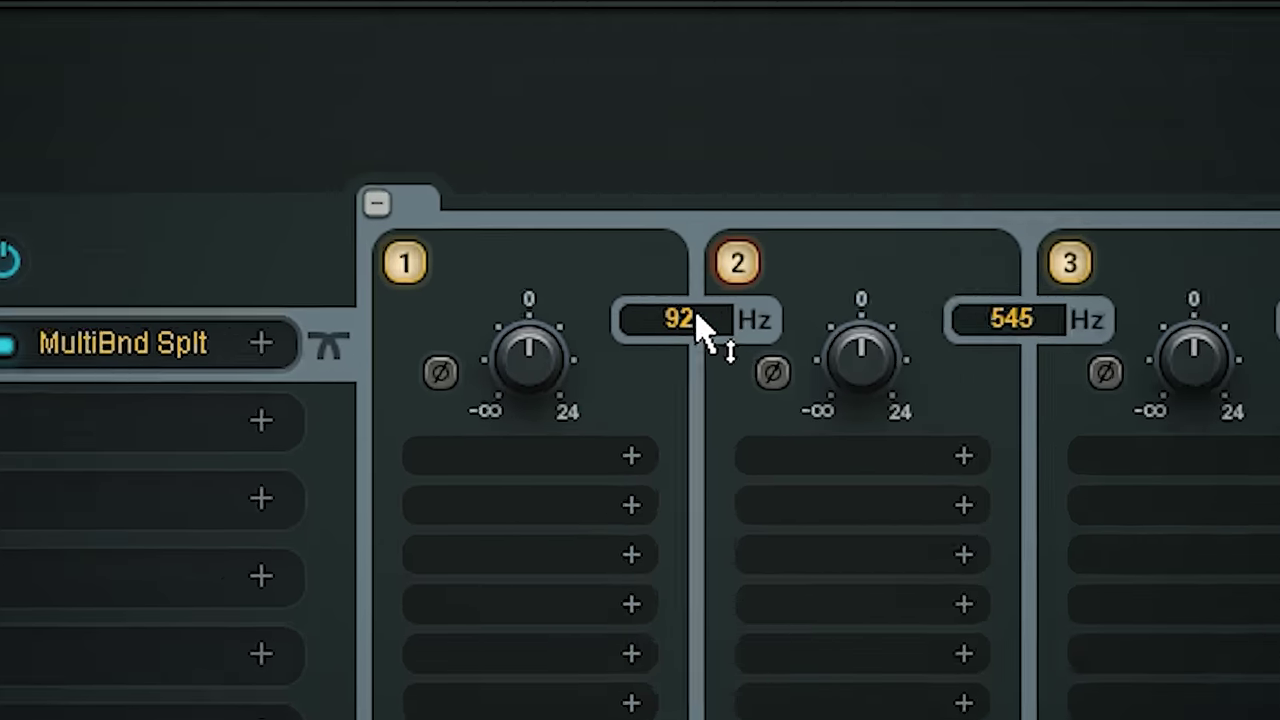
Step: Raise the first crossover above 92 Hz and set band 2's width to -1.40
drag(698, 318, 698, 300)
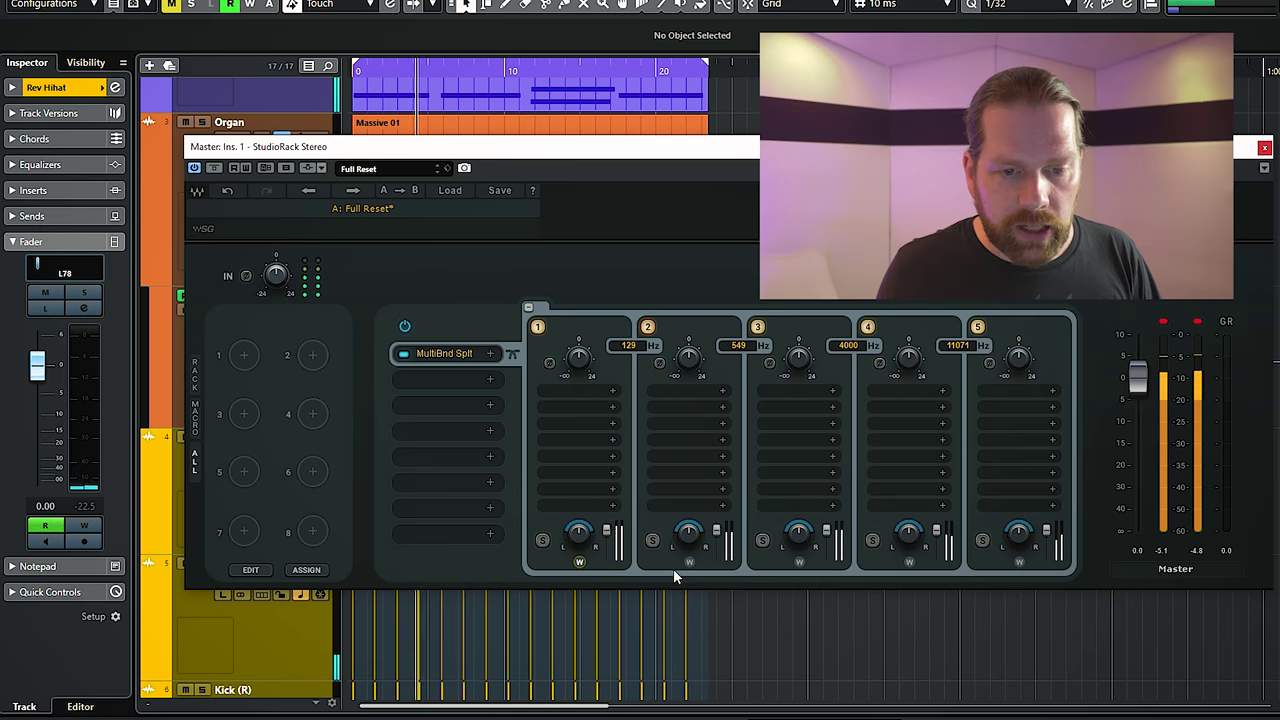
drag(643, 491, 643, 485)
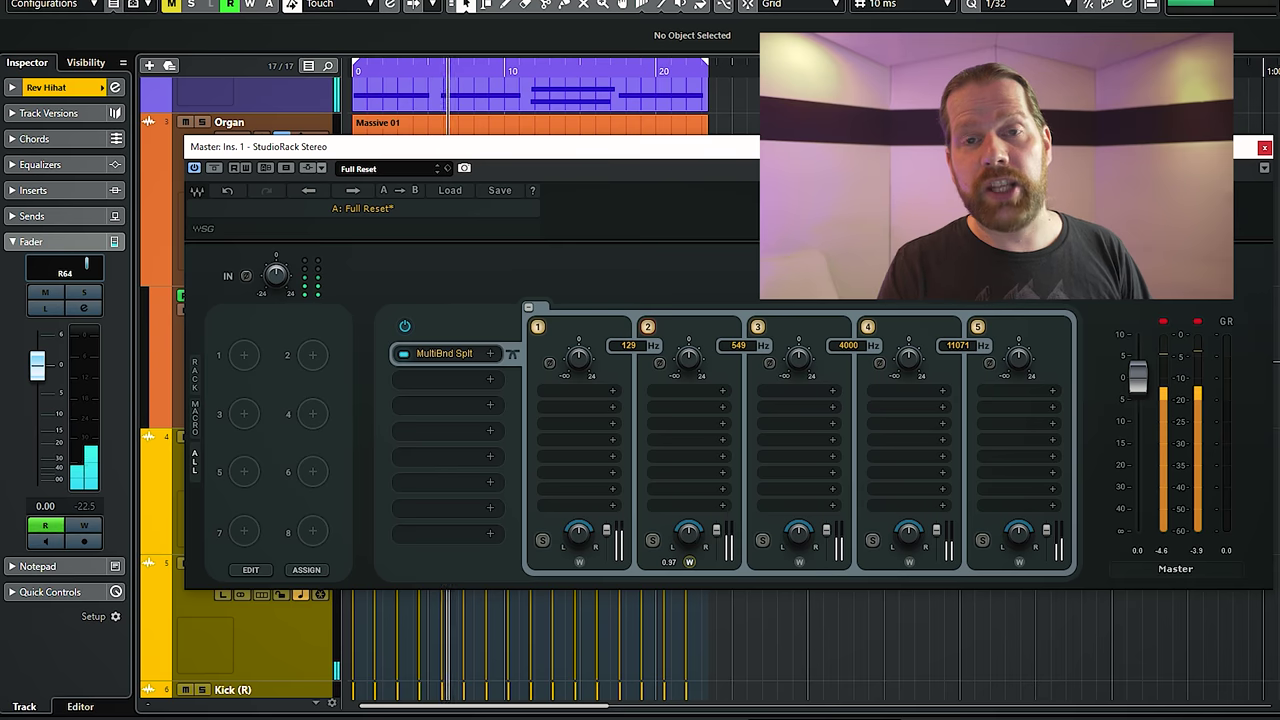
drag(688, 532, 688, 548)
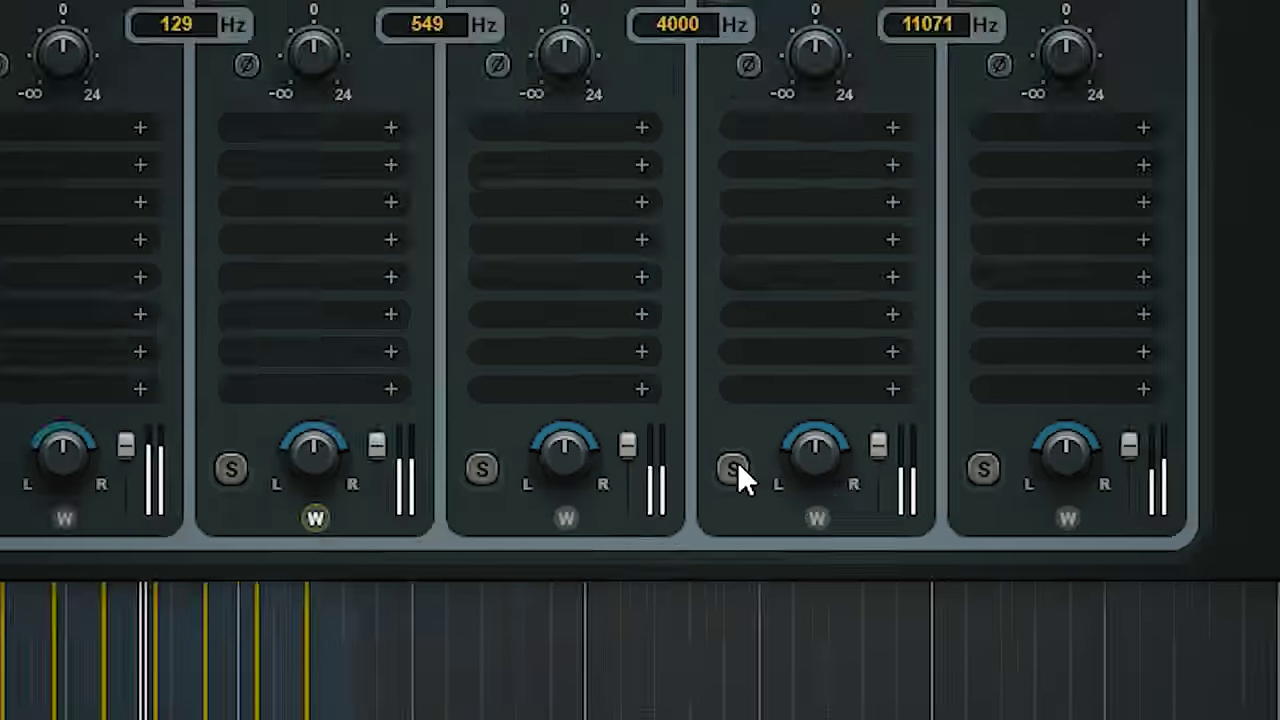
Step: Solo band 2 and sweep its width between 1.40 and -1.40, then back toward normal
click(735, 466)
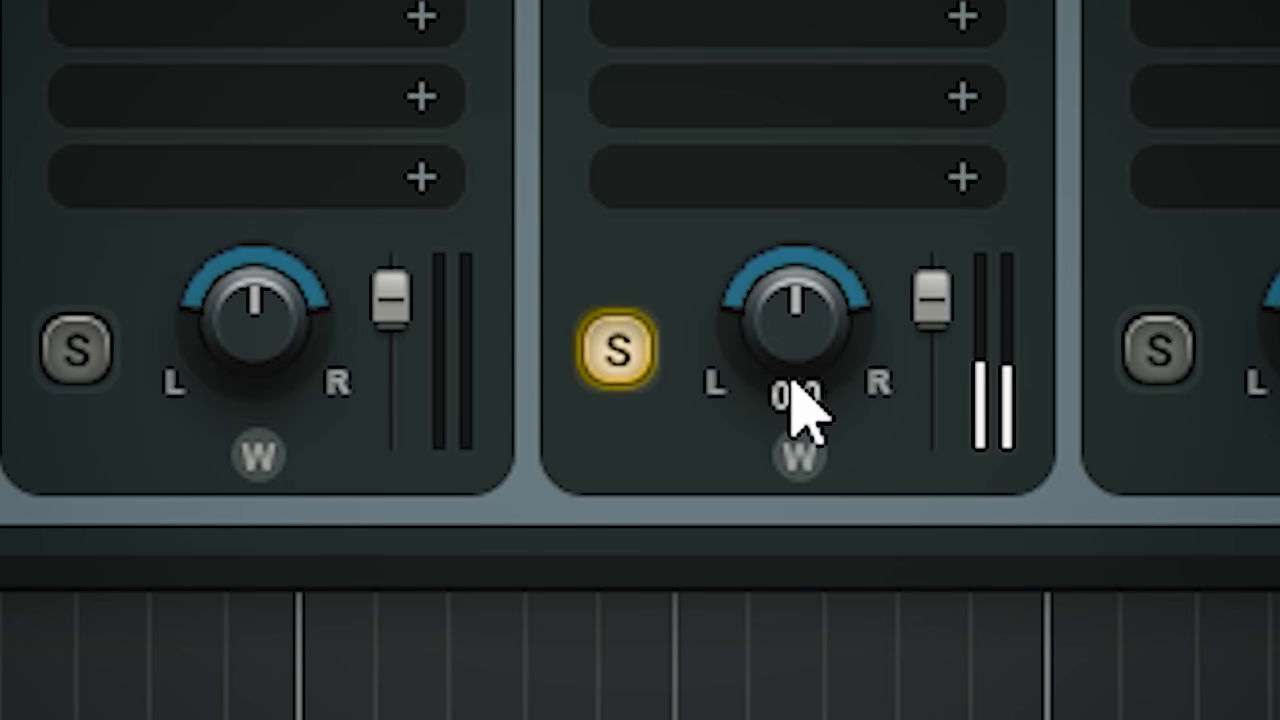
drag(798, 473, 798, 513)
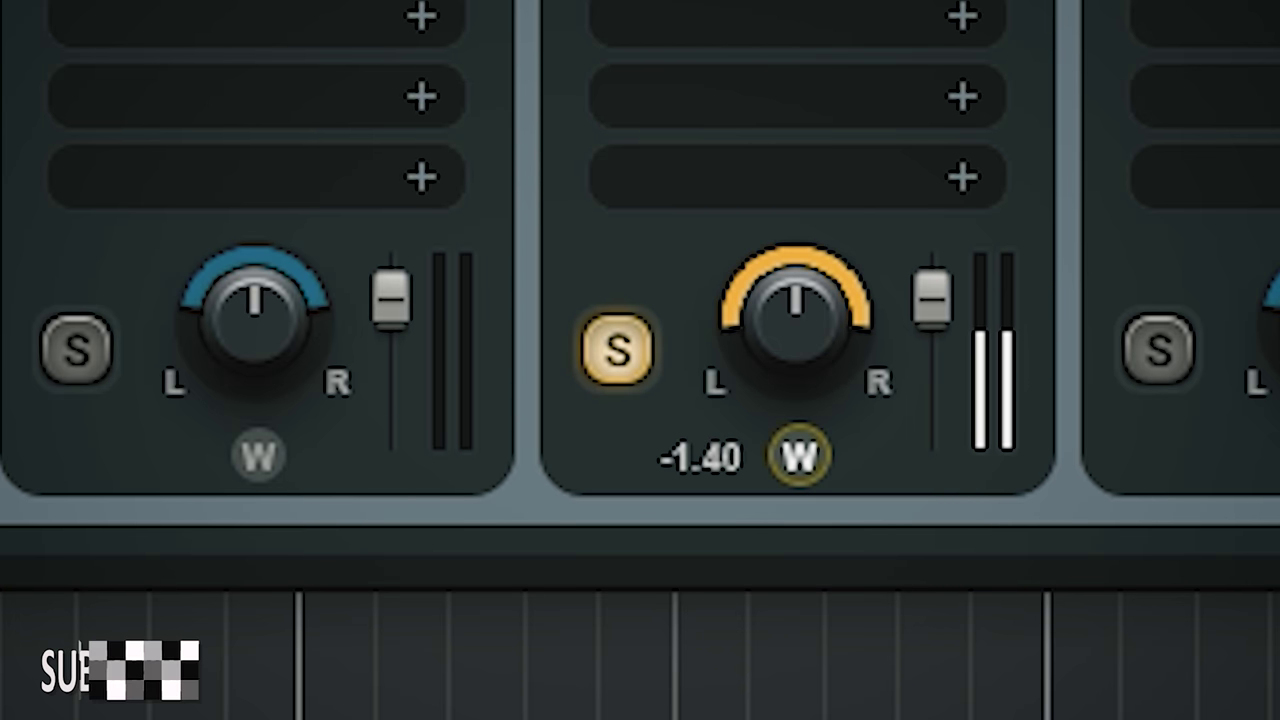
drag(800, 460, 800, 379)
drag(795, 460, 795, 540)
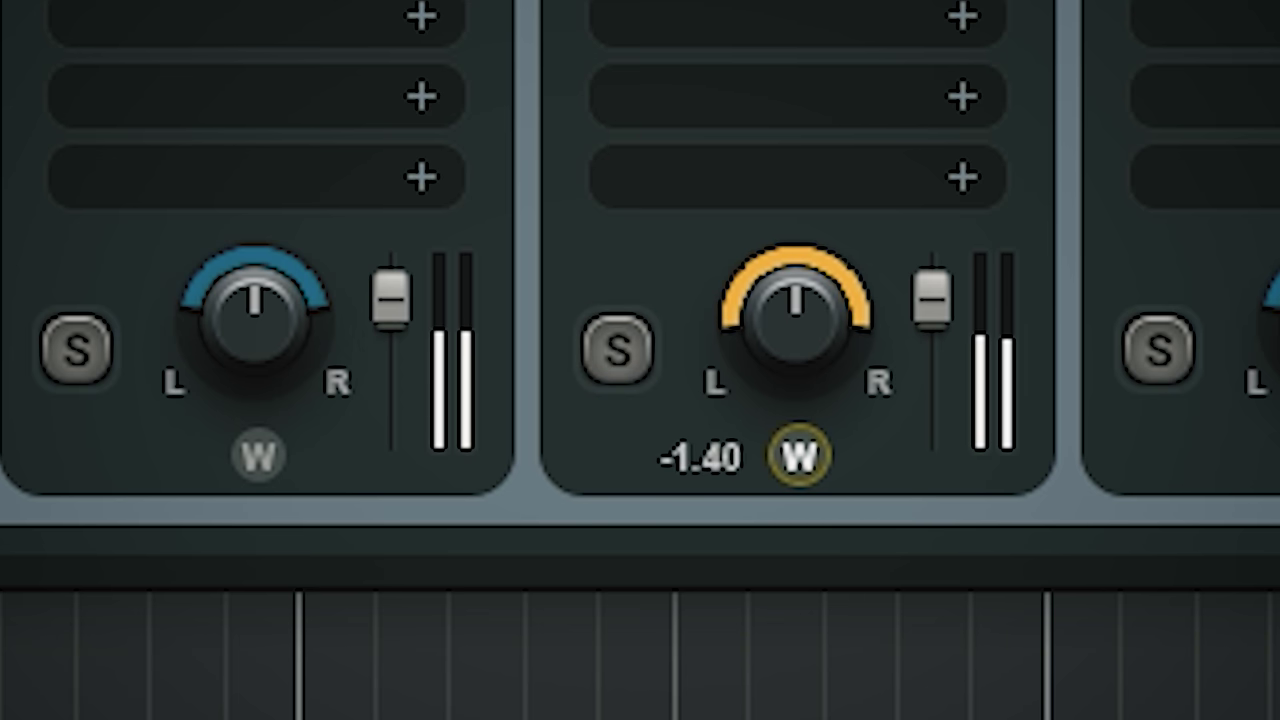
drag(798, 458, 798, 428)
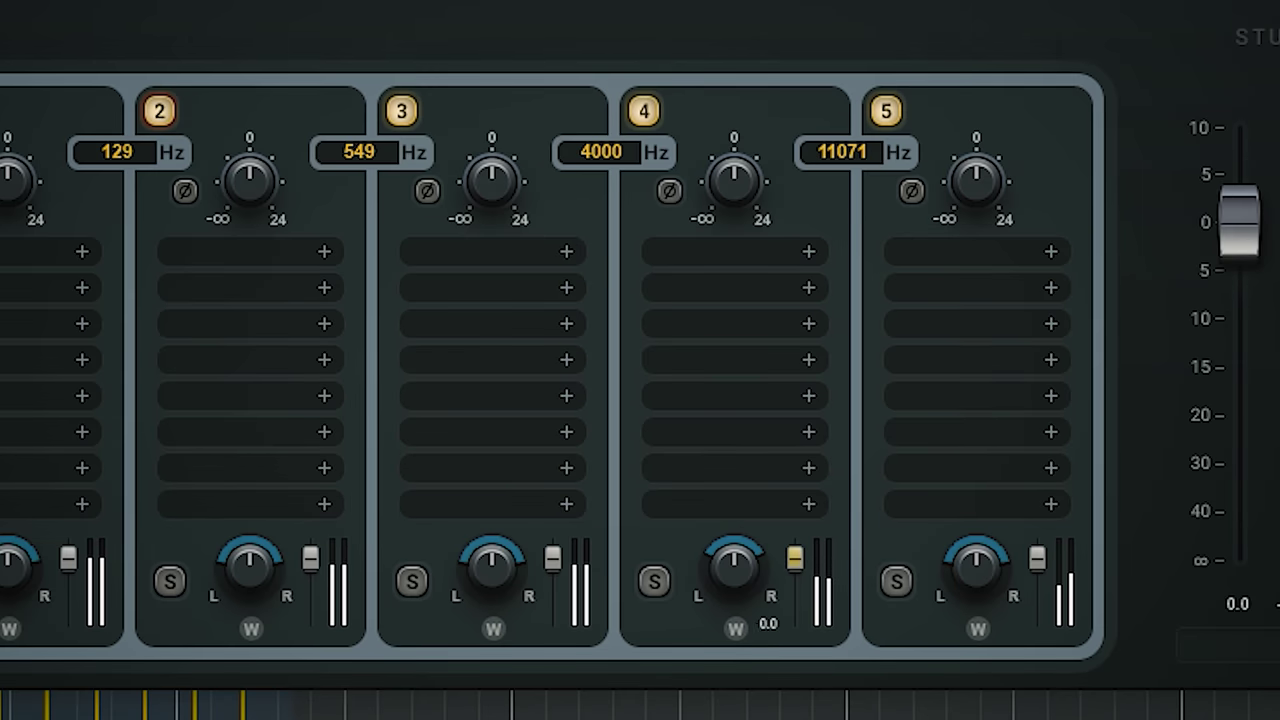
Step: Set band 4's width to 1 and lower its level to -6.4, then show the splits and plugins list
double_click(762, 624)
text(1)
key(Return)
drag(796, 552, 796, 565)
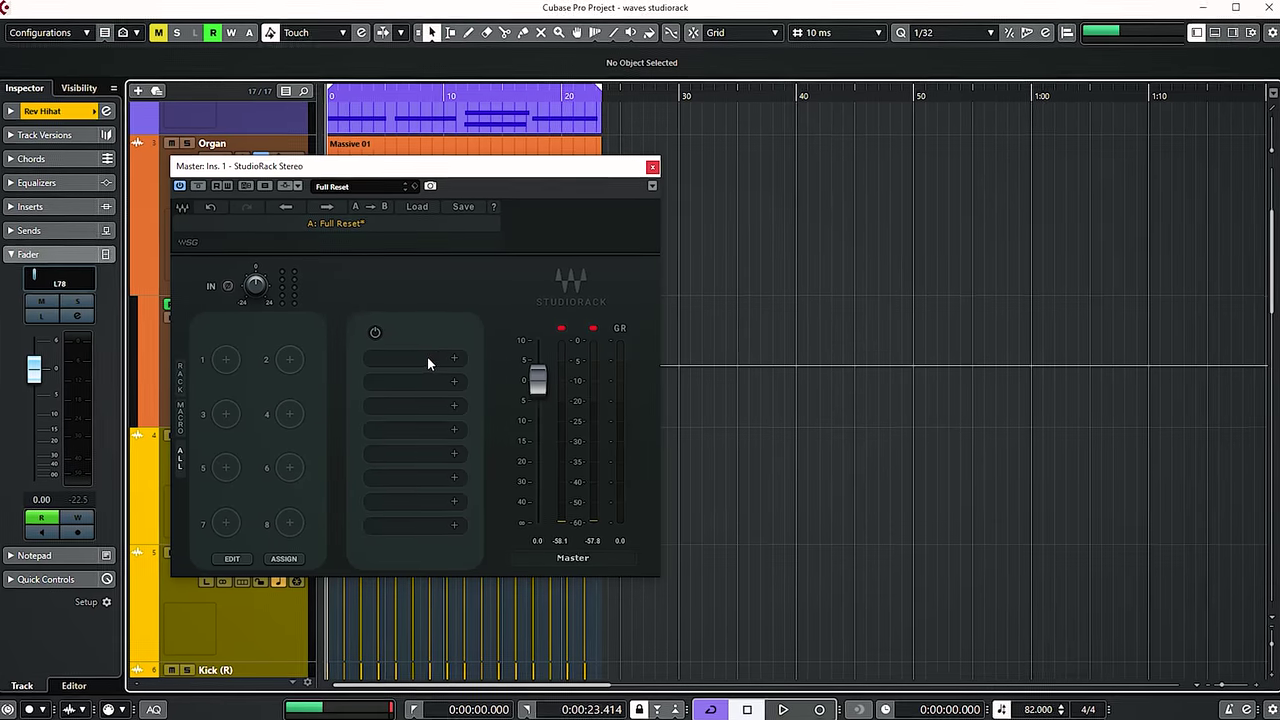
click(427, 360)
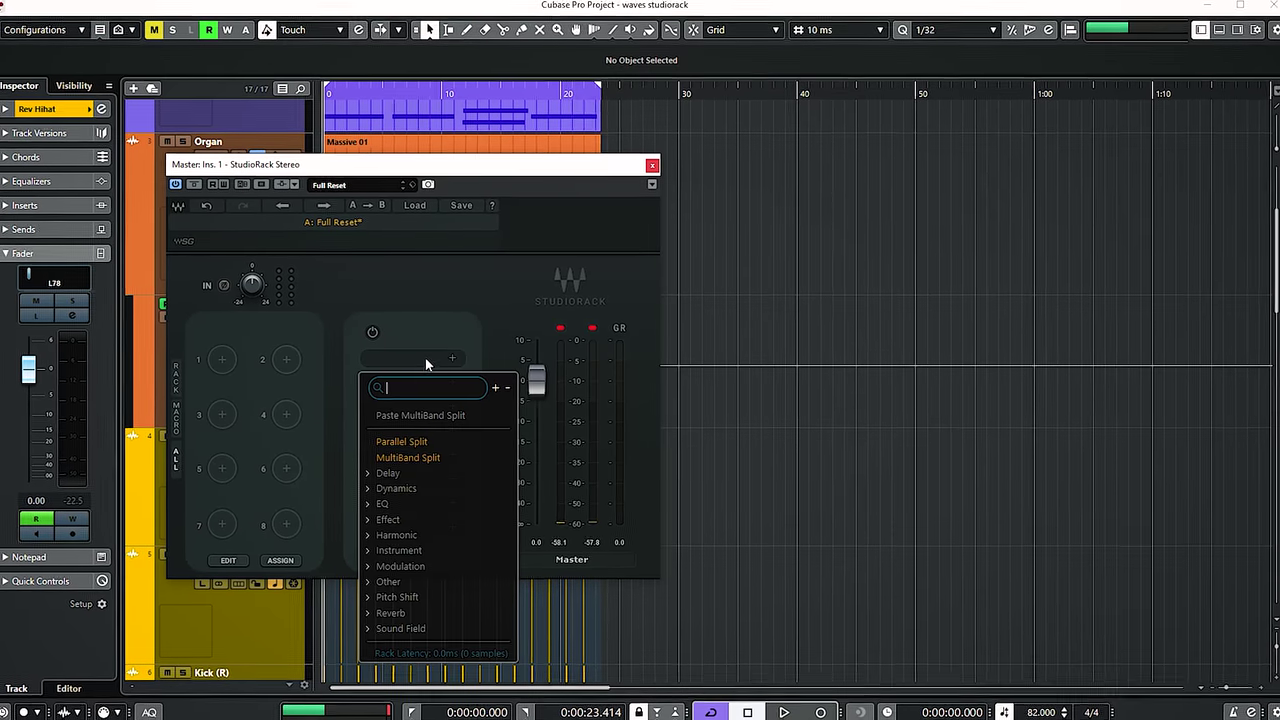
Step: Insert a Parallel Split with both chains on Stereo and nest a MultiBand Split in chain 2
click(402, 444)
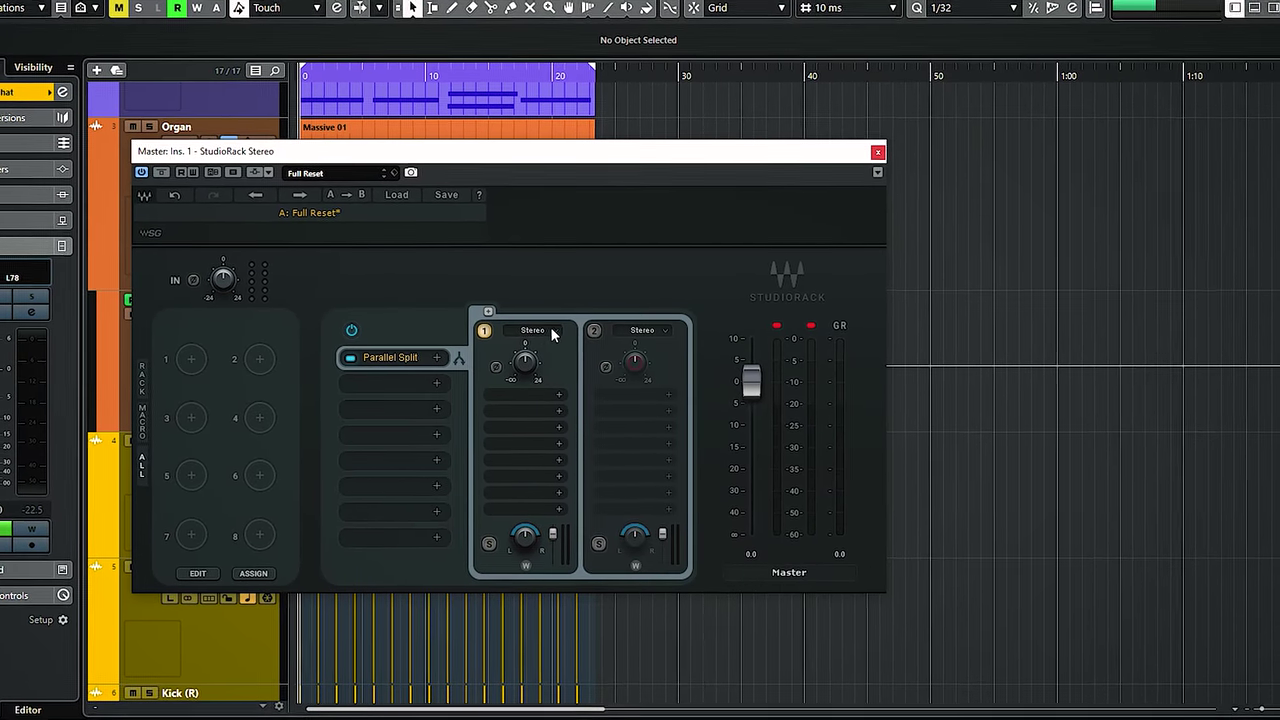
click(547, 329)
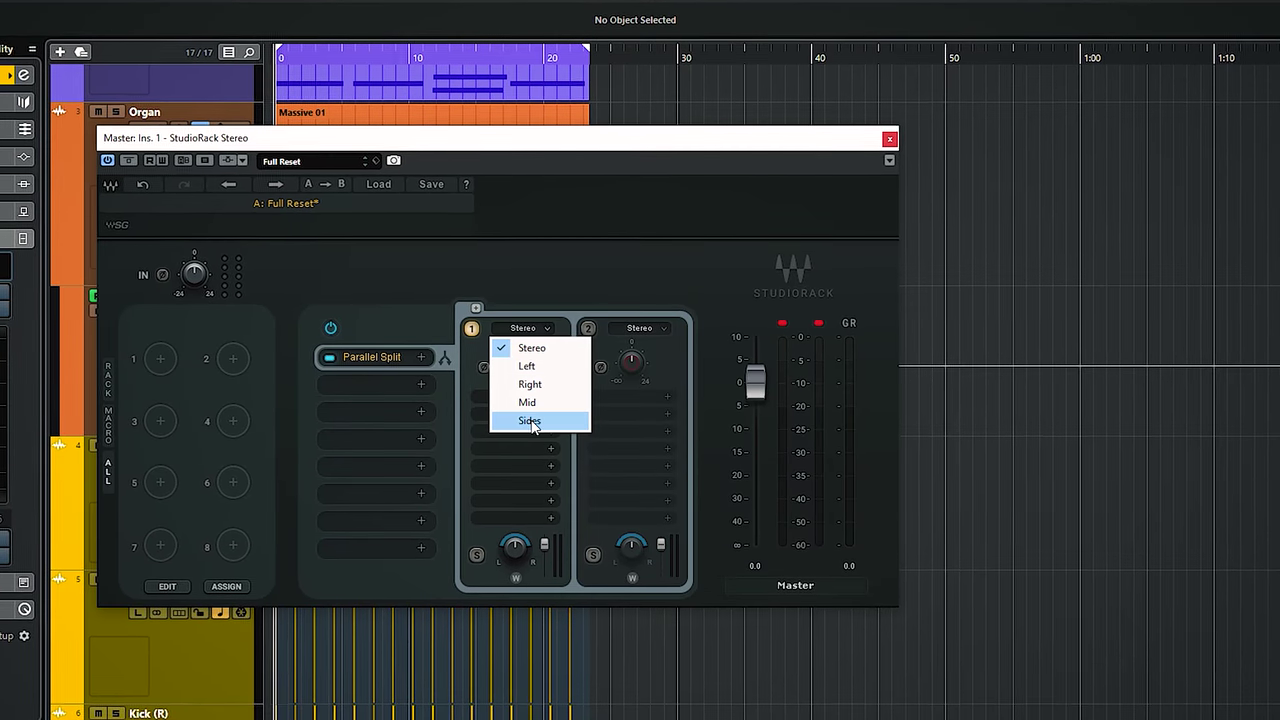
click(588, 330)
click(638, 327)
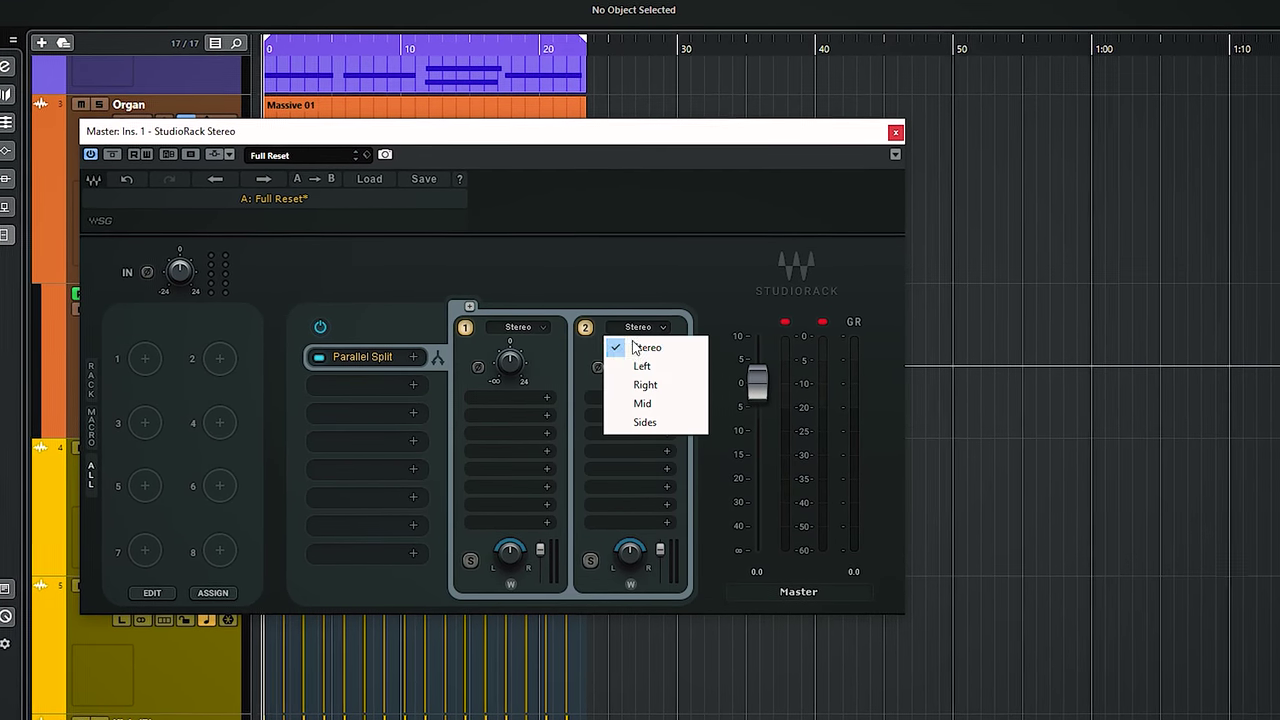
click(645, 342)
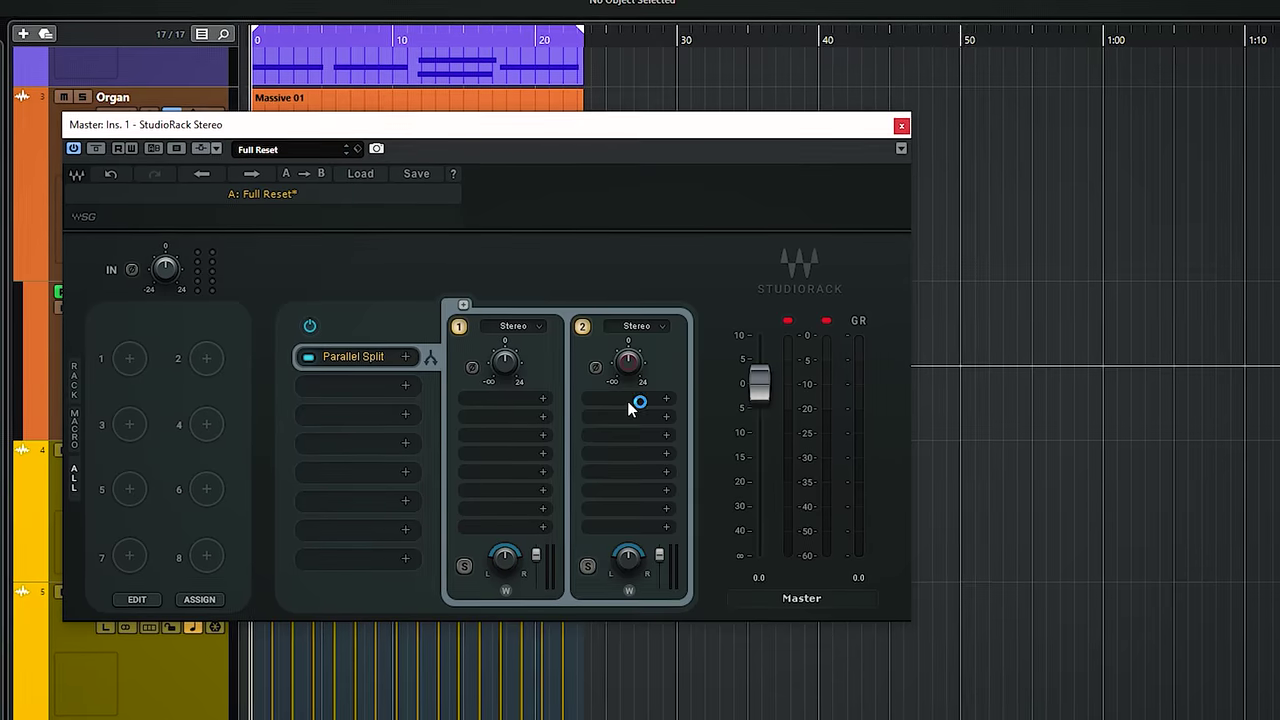
click(628, 400)
click(634, 509)
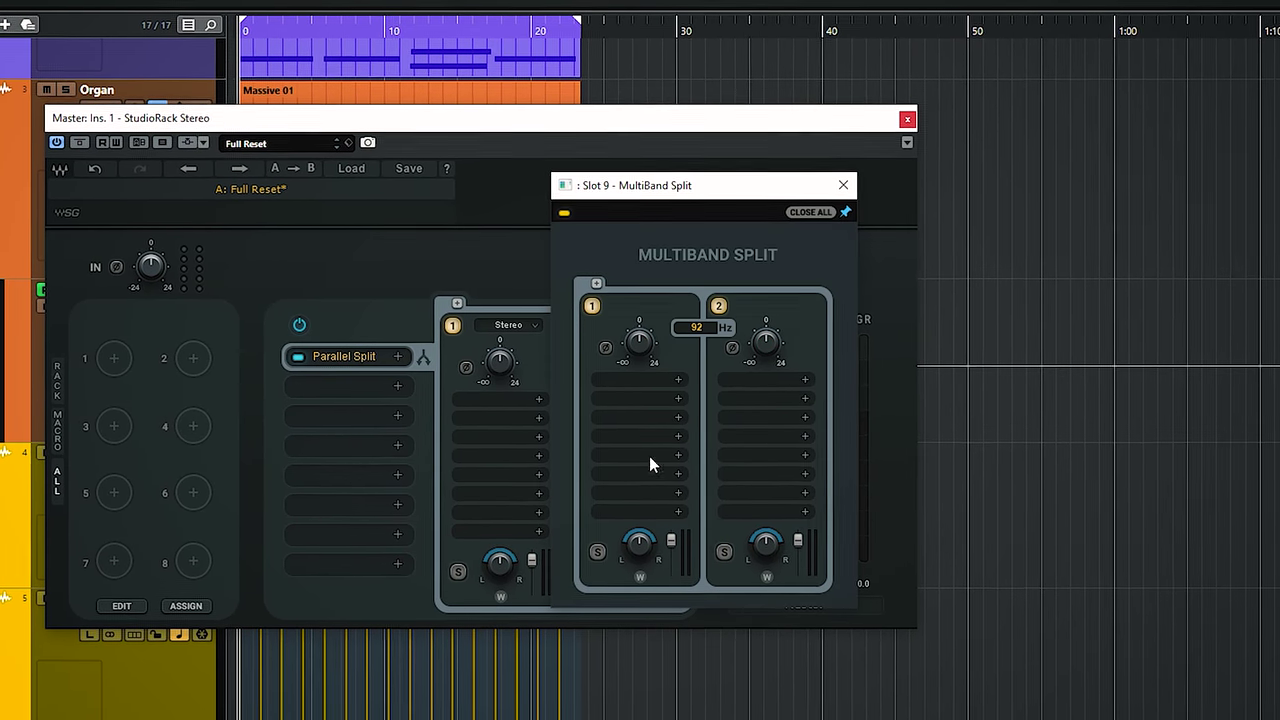